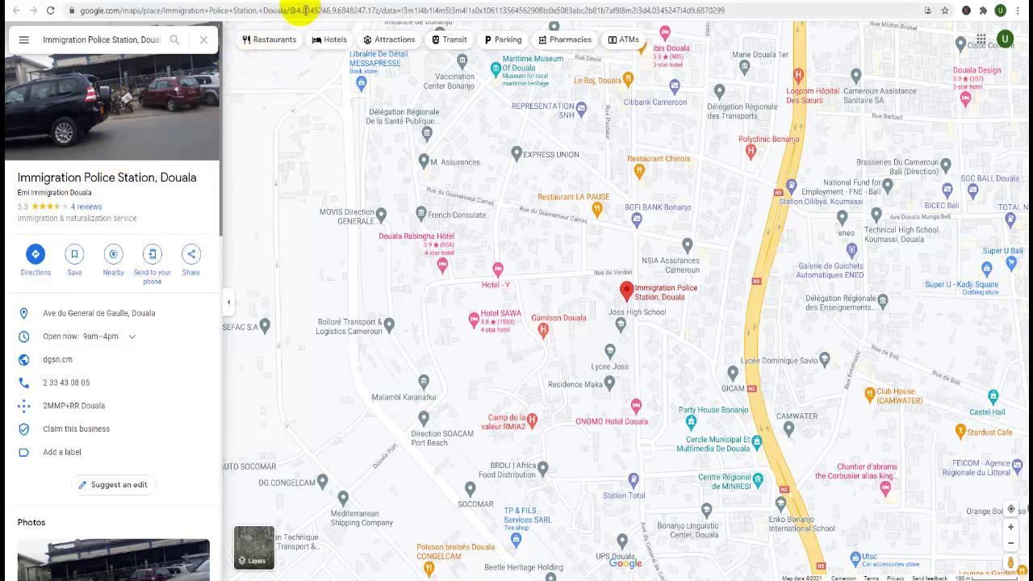
# Go back from the Douala Immigration Police Station map listing to the PassCam enrolment-centres table
pyautogui.hotkey('alt', 'Left')
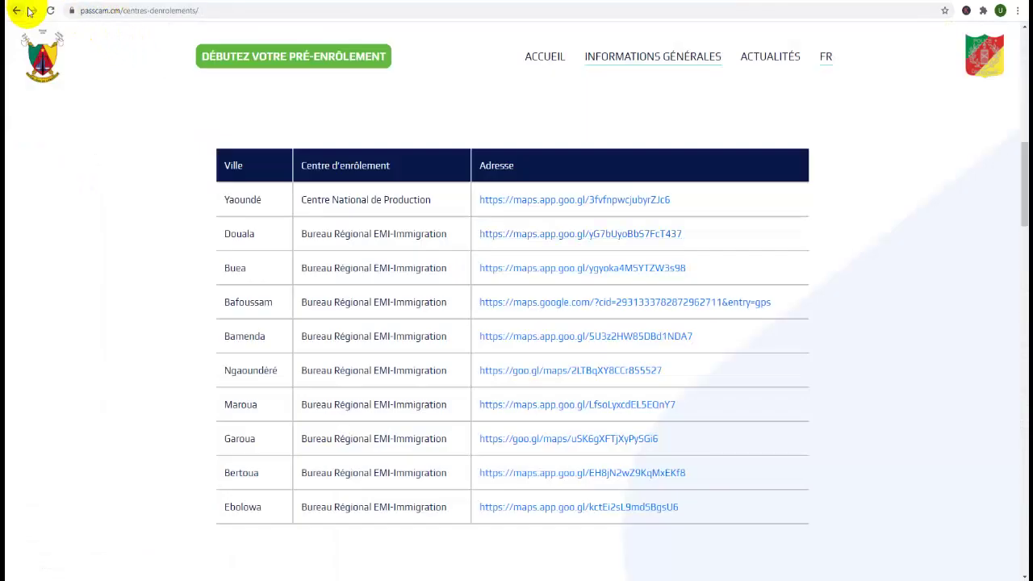
# Go back two pages to the passcam.cm home page with the pre-enrolment portal banner
pyautogui.click(15, 11)
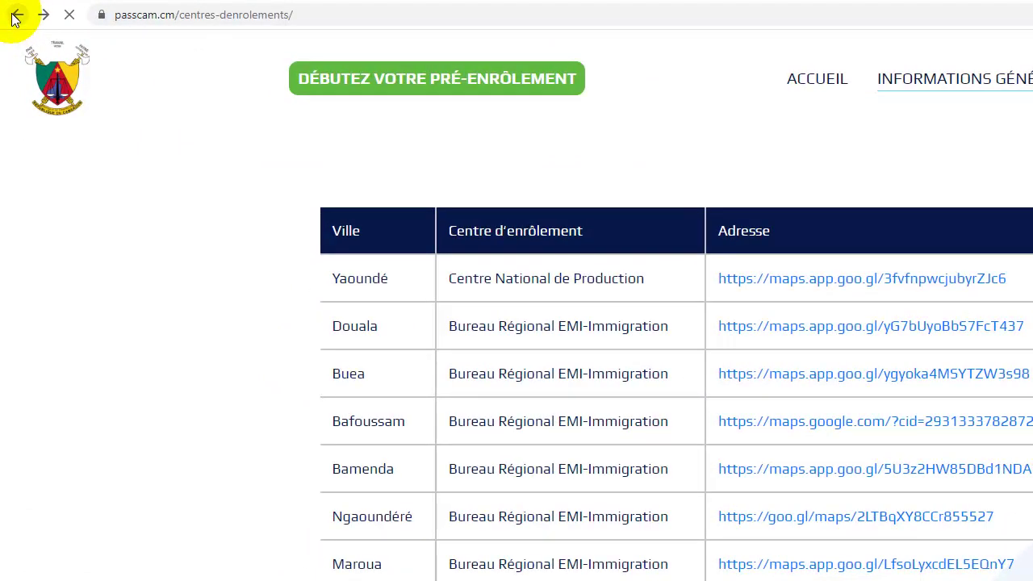
pyautogui.click(15, 15)
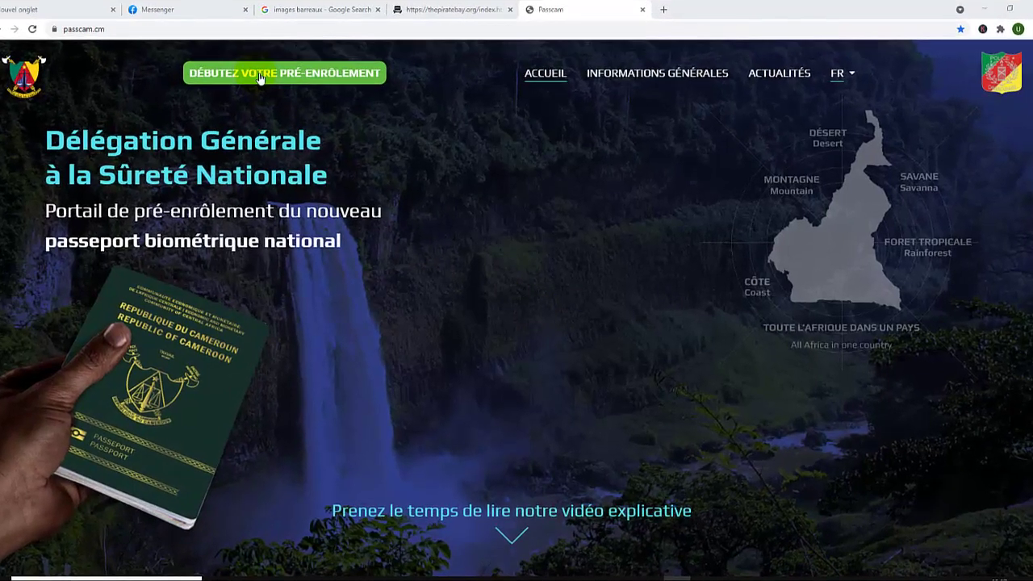
# Read through the pre-enrolment Termes et Conditions to clause 13 and accept them
pyautogui.click(260, 77)
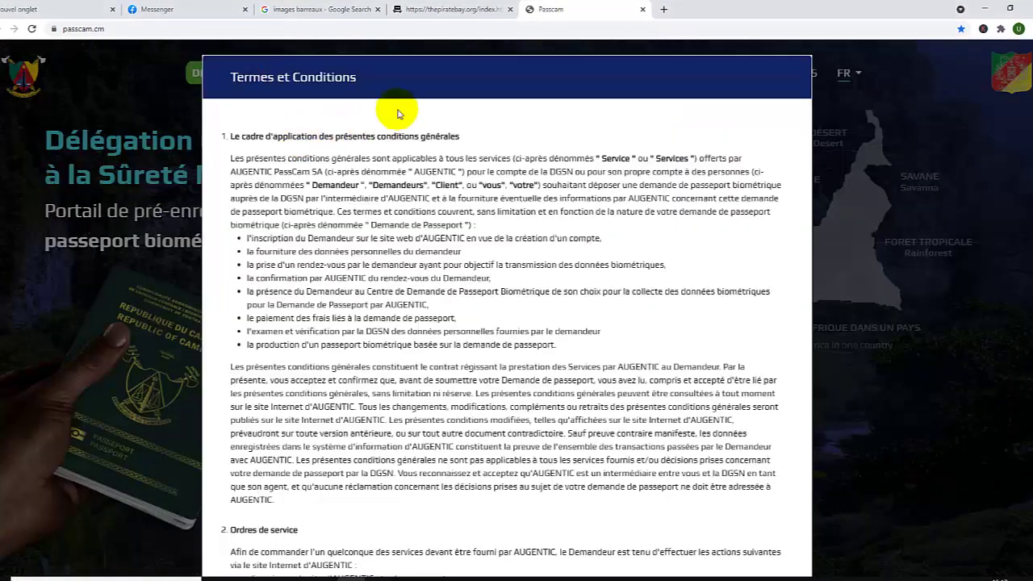
pyautogui.scroll(-5, 750, 461)
pyautogui.scroll(-10, 750, 462)
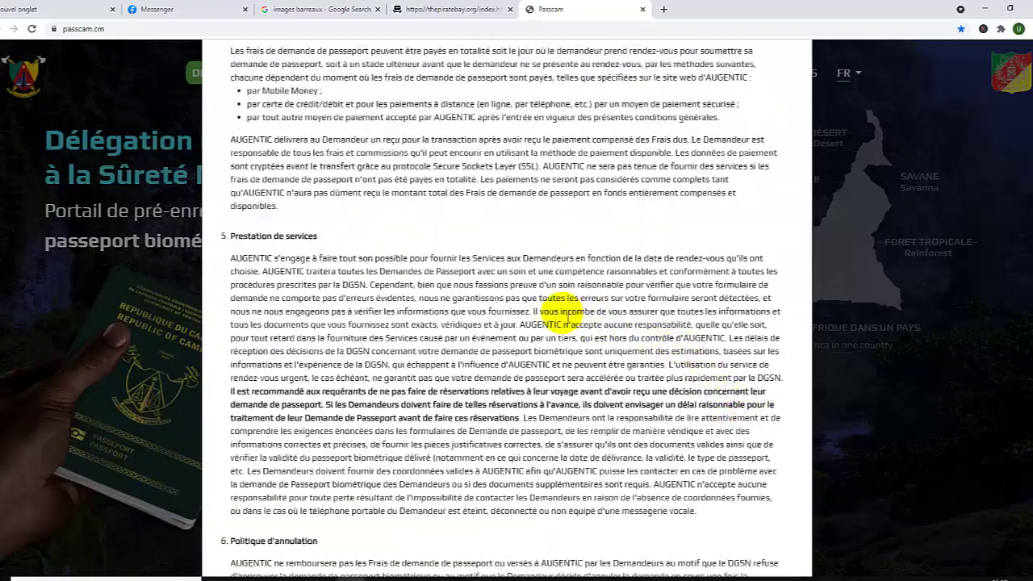
pyautogui.scroll(-15, 524, 279)
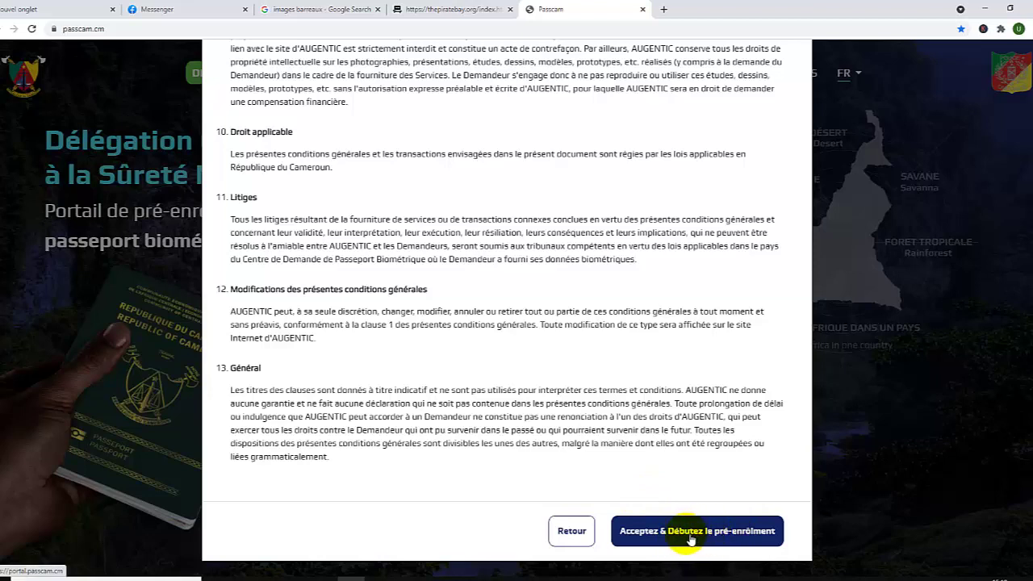
pyautogui.click(690, 538)
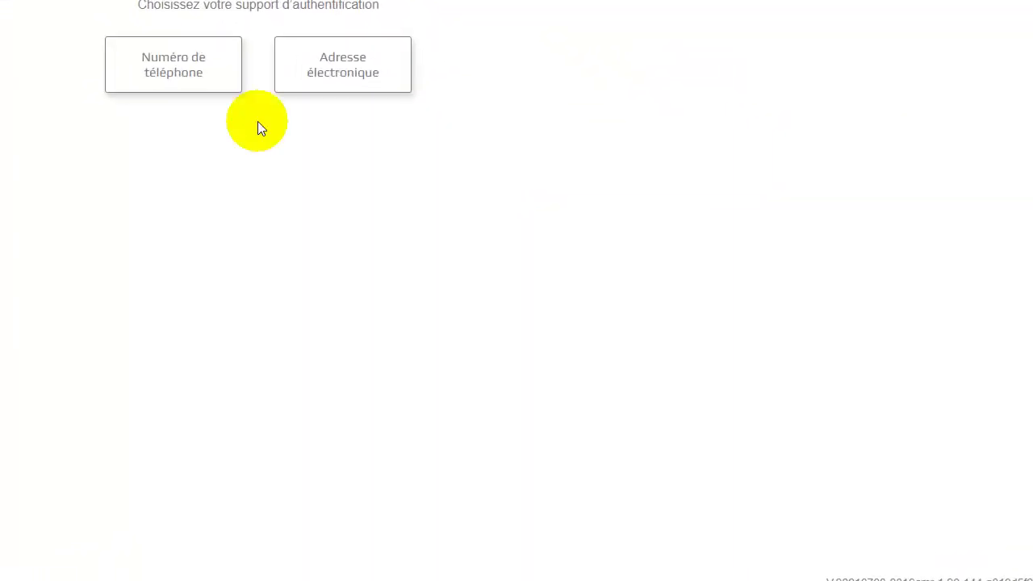
# Authenticate by phone number, entering the number and then the SMS verification code
pyautogui.click(196, 63)
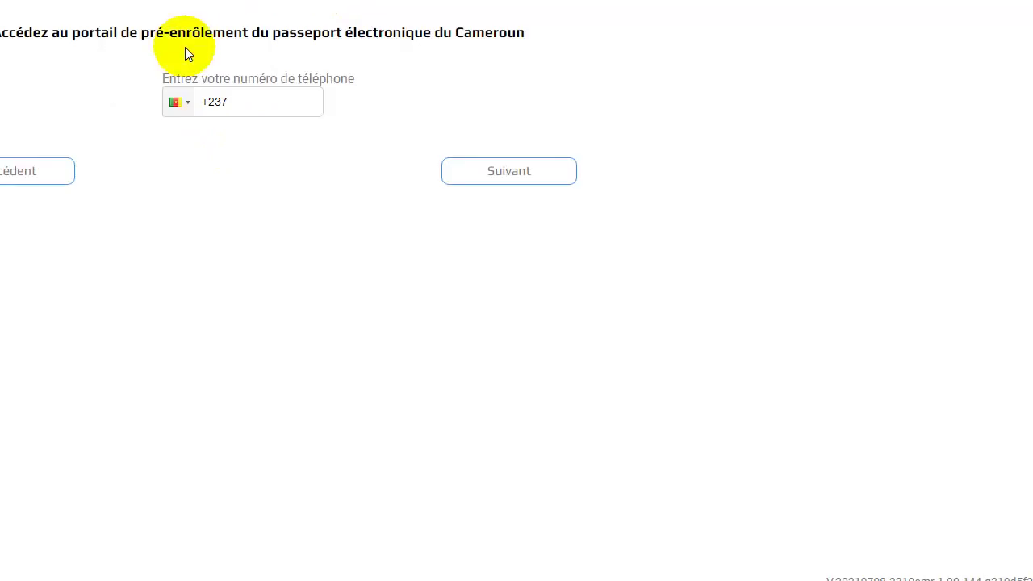
pyautogui.click(275, 107)
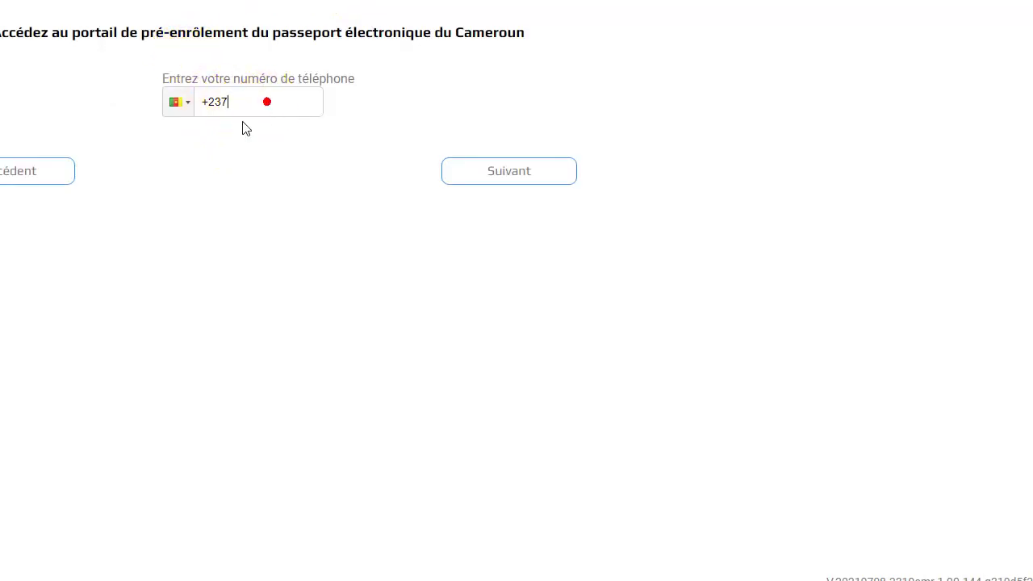
pyautogui.click(246, 128)
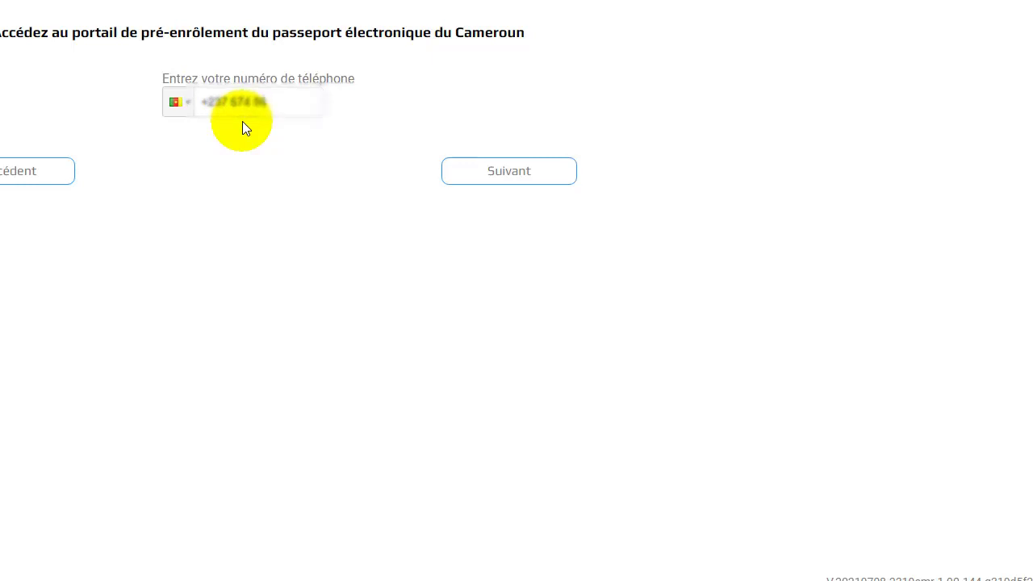
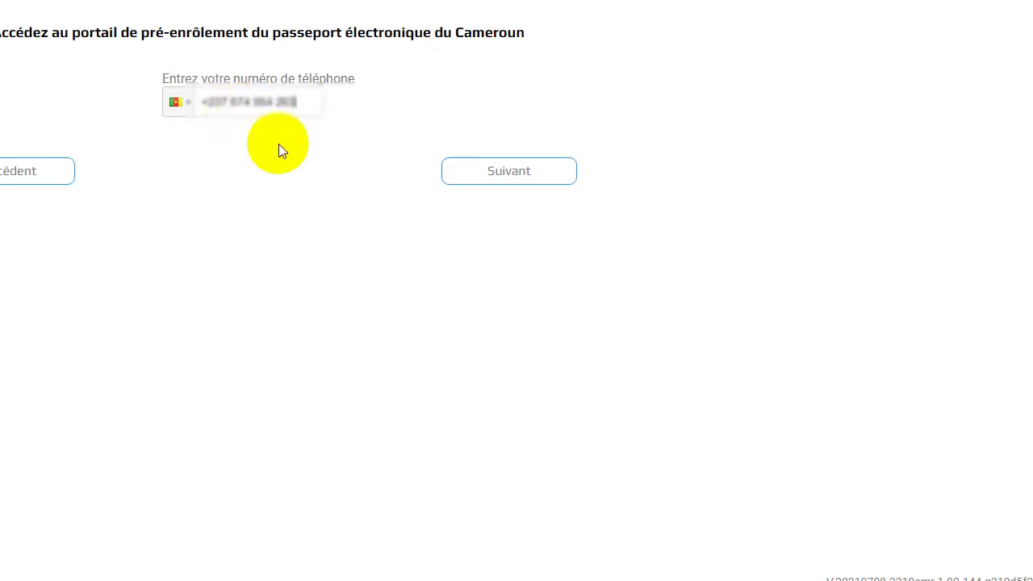
pyautogui.click(534, 172)
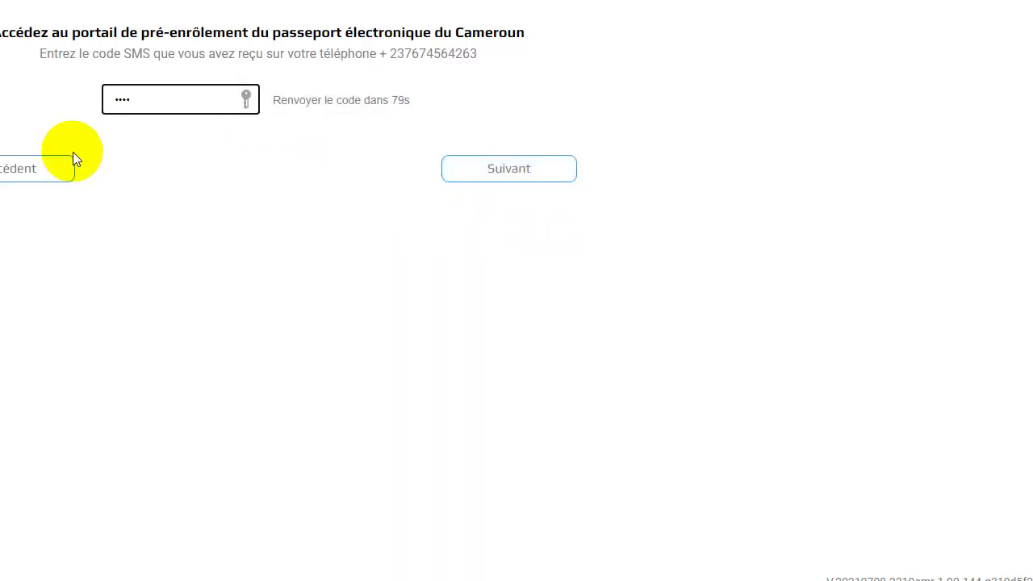
pyautogui.write('••')
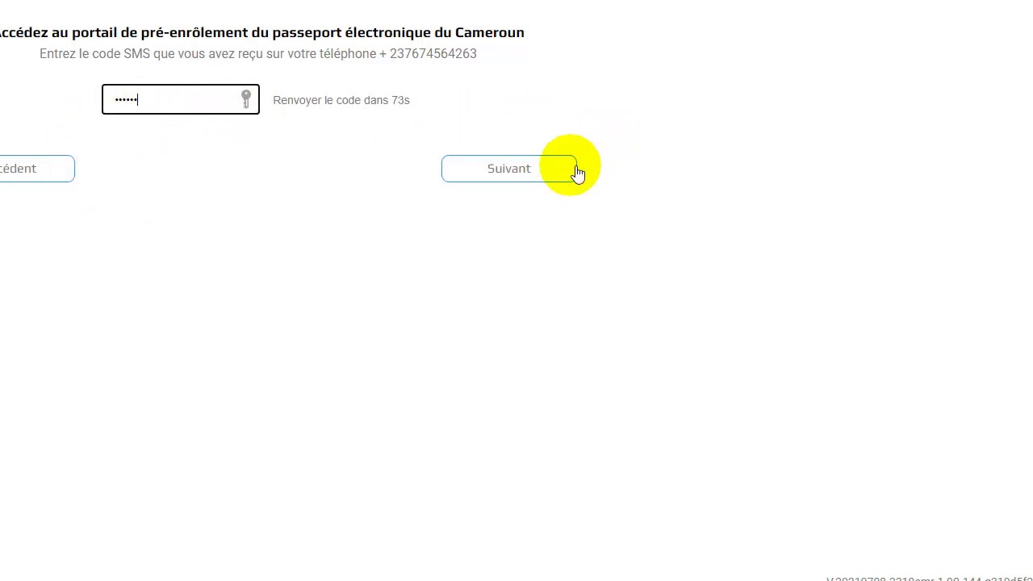
pyautogui.click(502, 171)
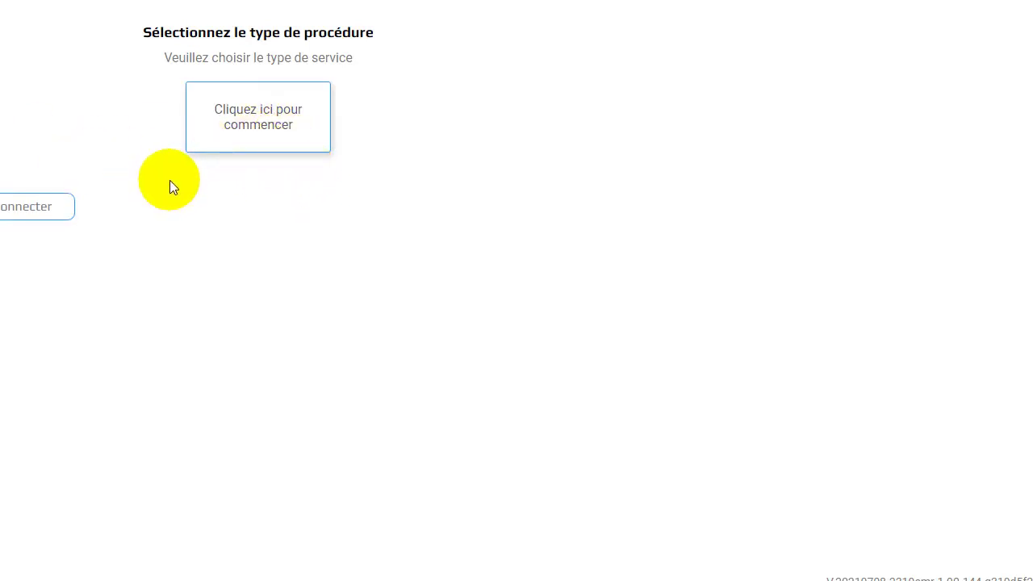
# Start a new Premier passeport application with travel destination YAOUNDE
pyautogui.click(214, 150)
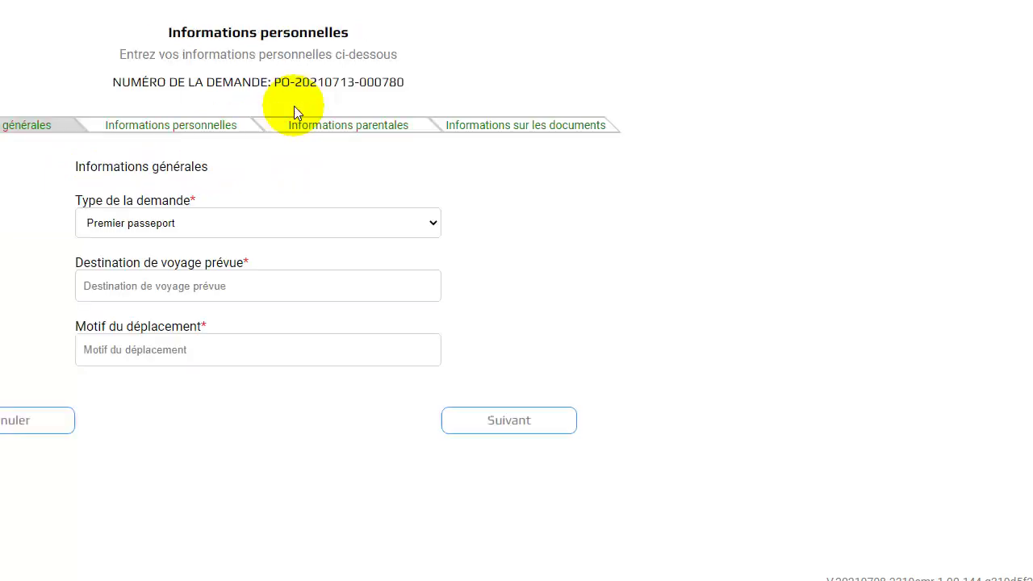
pyautogui.click(333, 227)
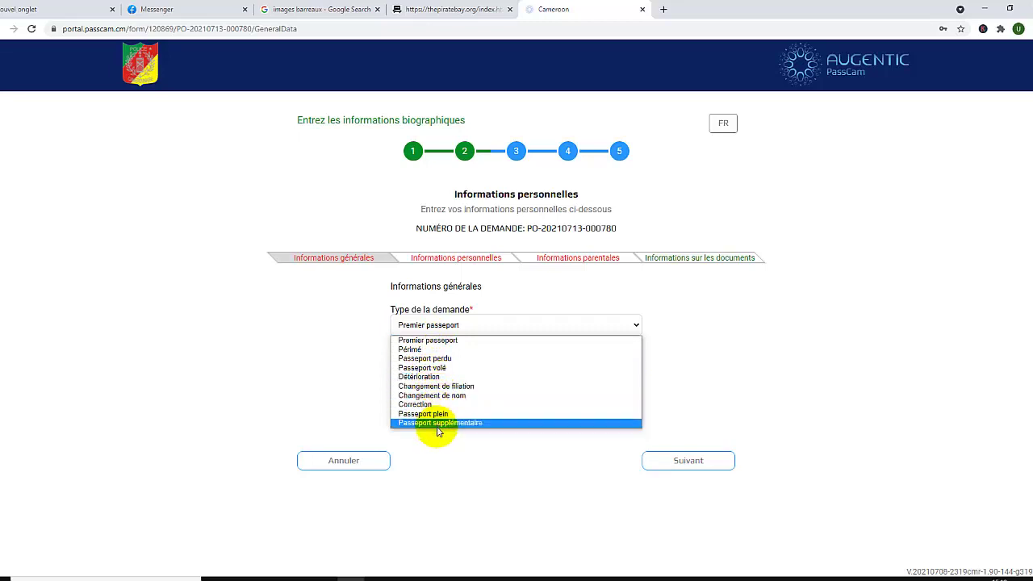
pyautogui.click(349, 355)
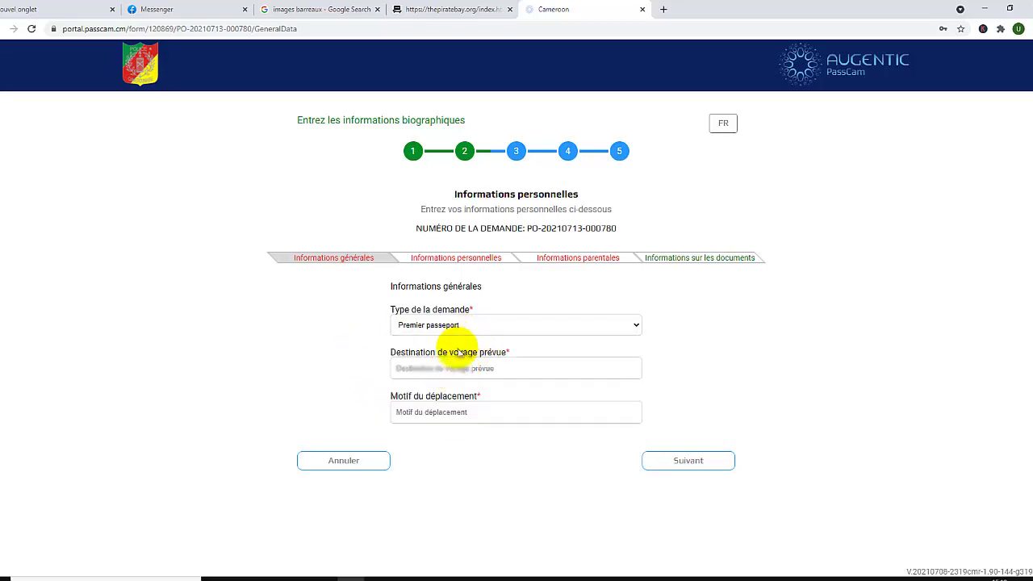
pyautogui.click(456, 373)
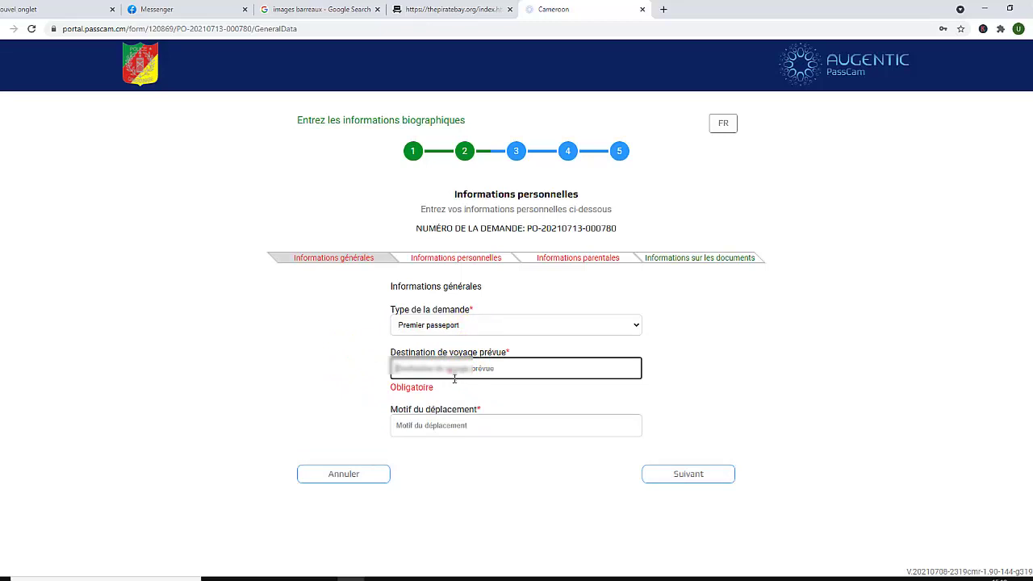
pyautogui.write('YAOUNDE')
# Switch the form to English, enter STUDIES as the travel reason, and continue
pyautogui.click(723, 122)
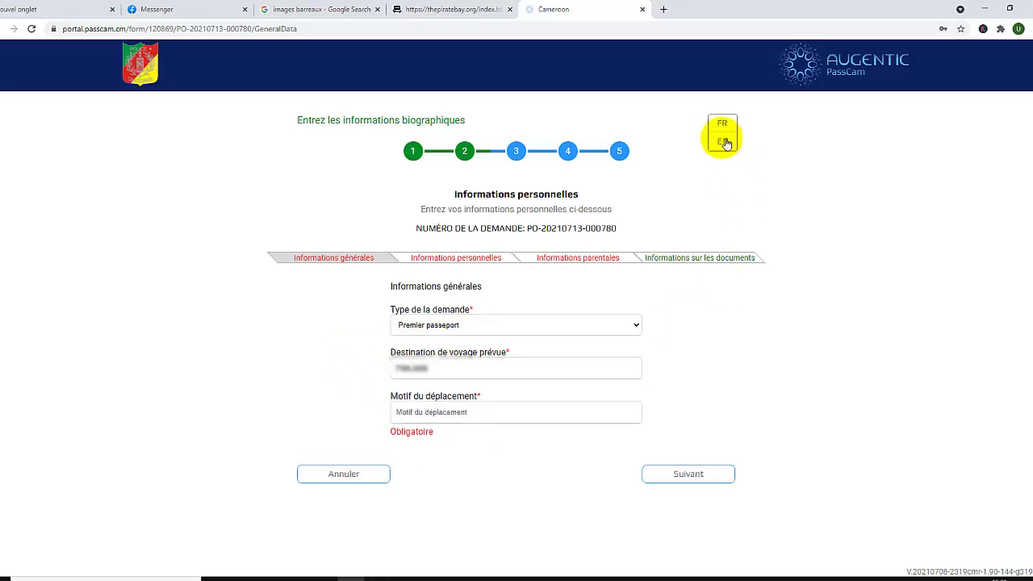
pyautogui.click(724, 143)
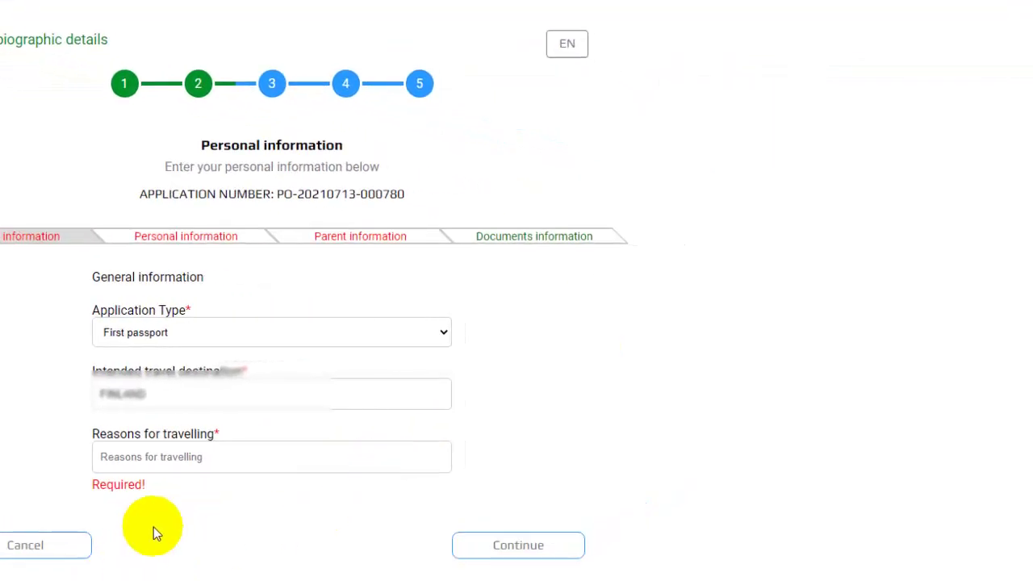
pyautogui.click(180, 472)
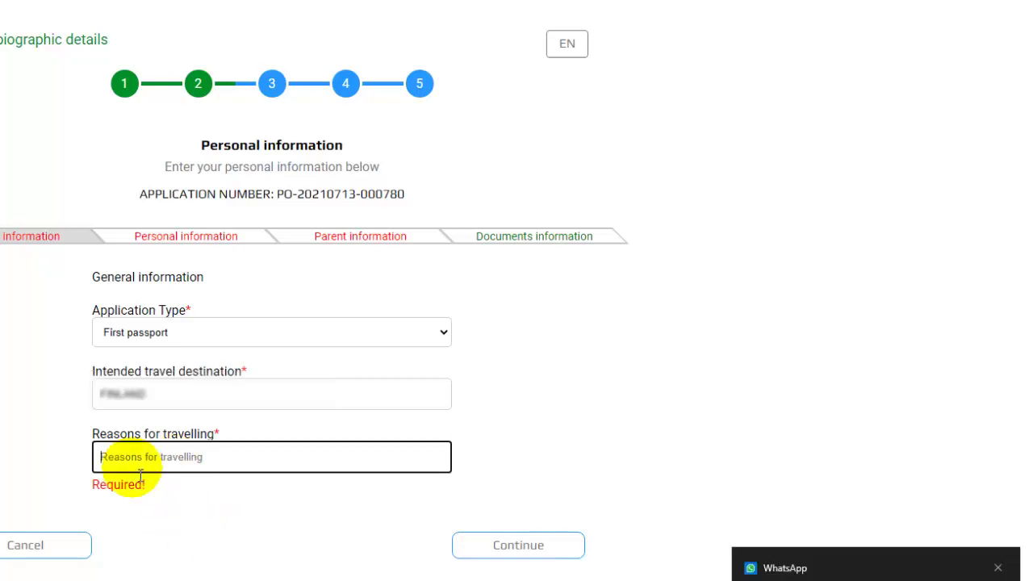
pyautogui.write('STU')
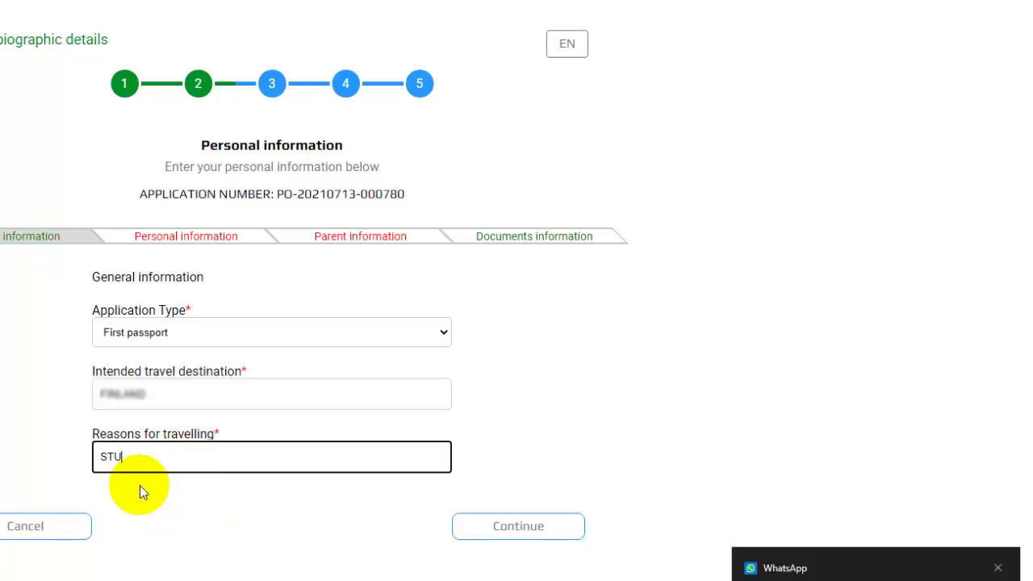
pyautogui.write('DIES')
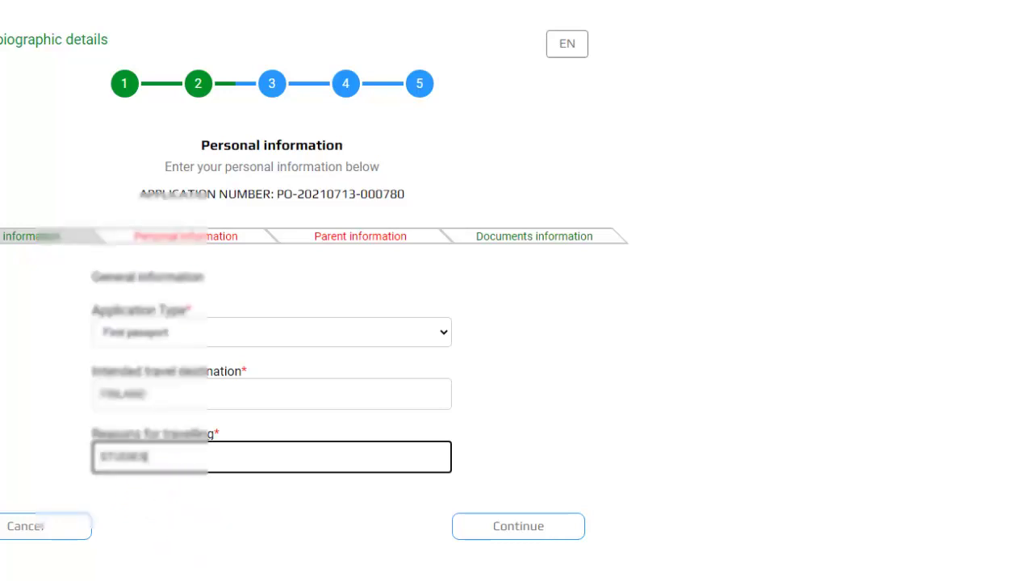
pyautogui.click(516, 532)
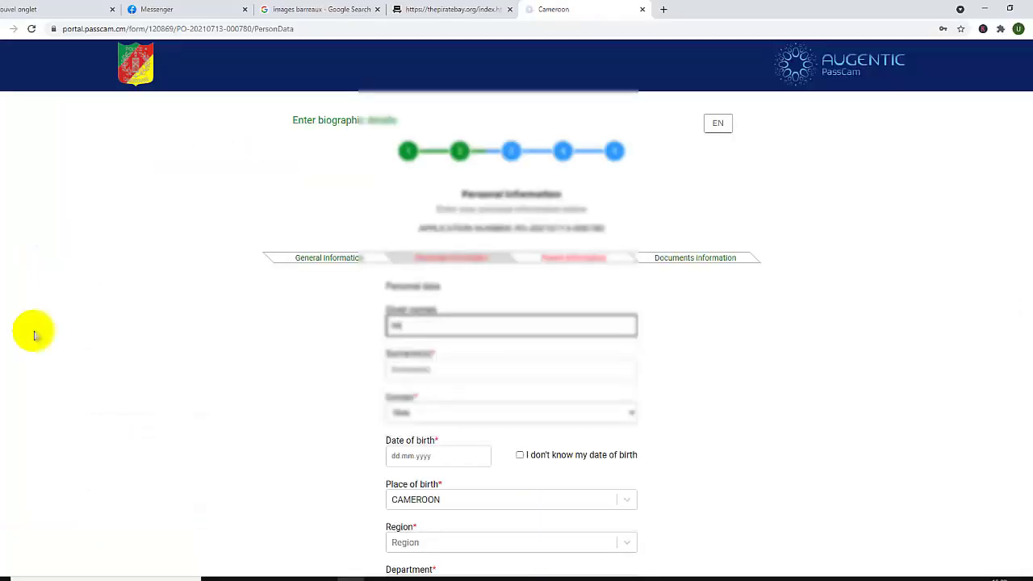
# Enter the applicant's surname and keep Male as the gender
pyautogui.click(397, 371)
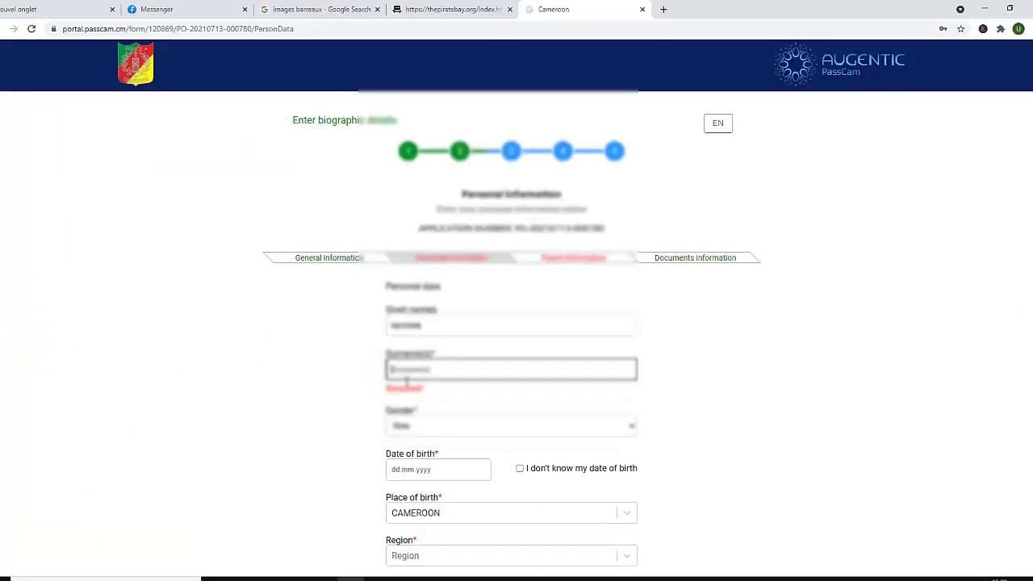
pyautogui.write('ukkuk kokuz')
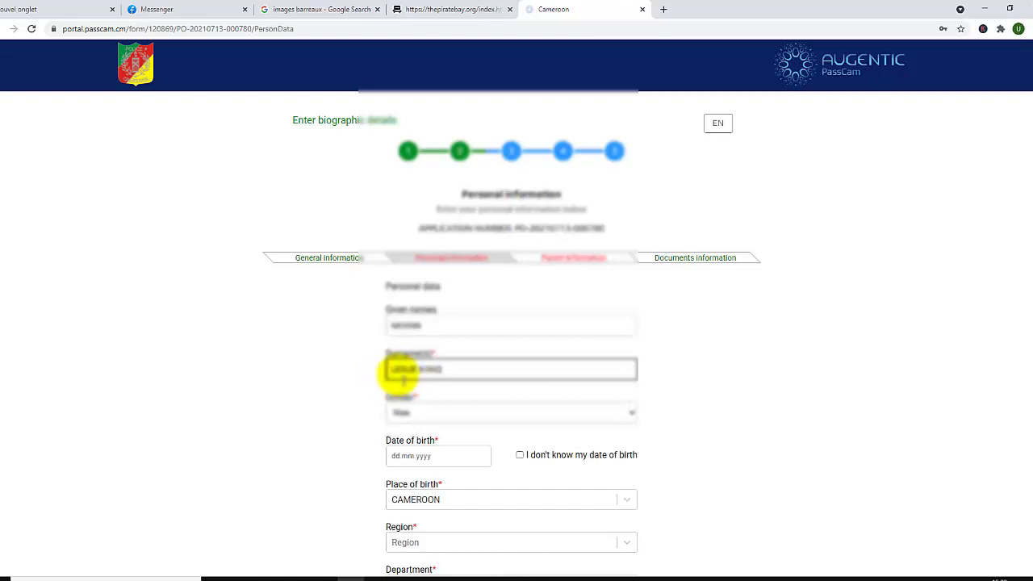
pyautogui.click(426, 415)
pyautogui.click(417, 427)
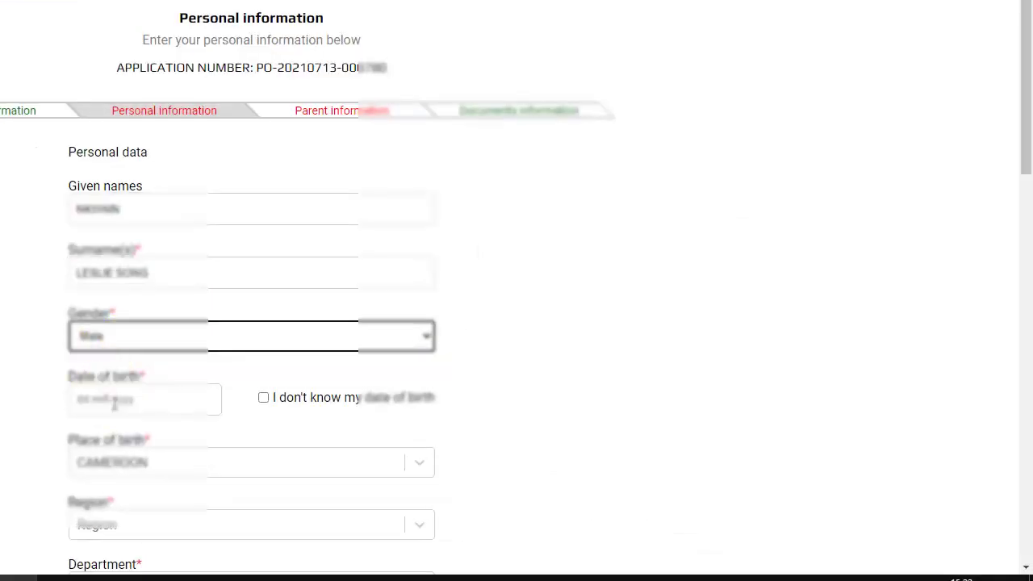
# Set the date of birth to 07.09.1994 in the calendar
pyautogui.click(400, 459)
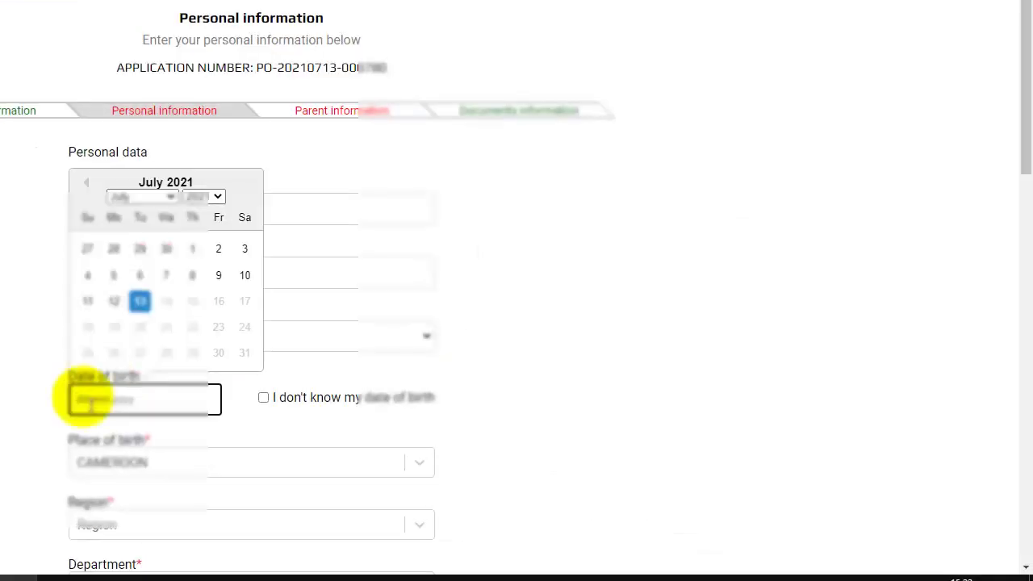
pyautogui.click(166, 197)
pyautogui.click(141, 320)
pyautogui.click(216, 198)
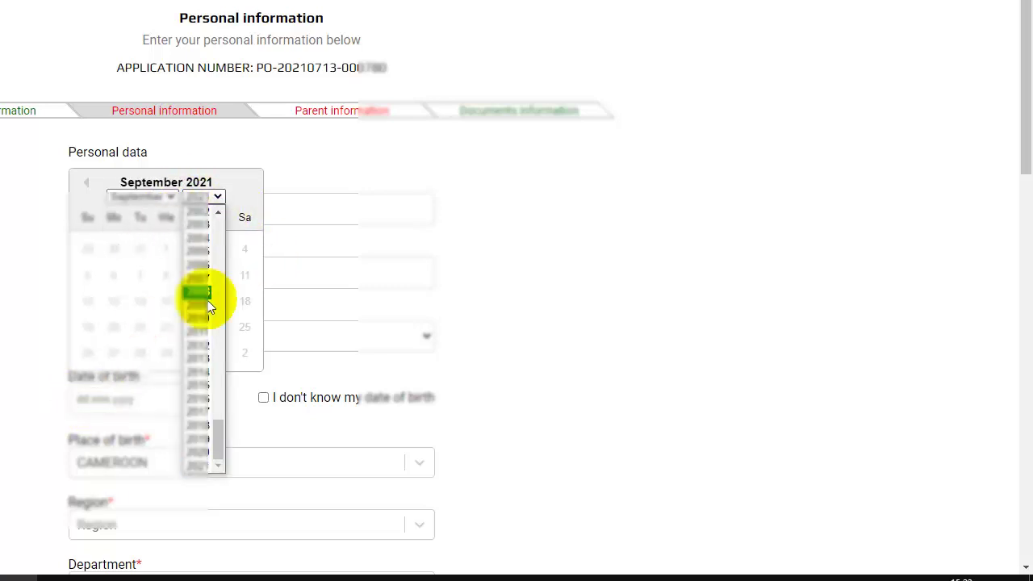
pyautogui.click(219, 213)
pyautogui.scroll(4, 218, 213)
pyautogui.click(208, 465)
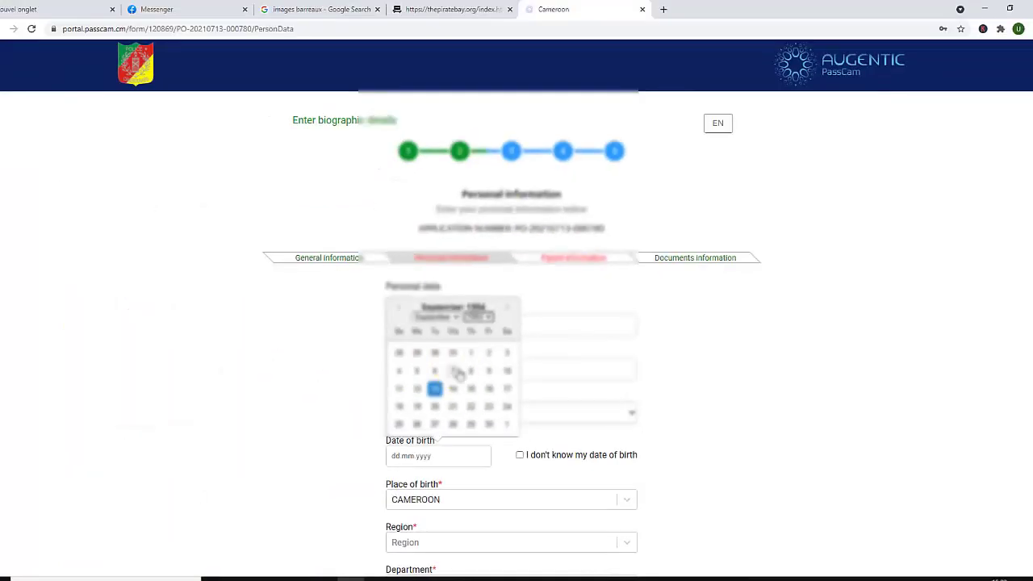
pyautogui.click(457, 371)
# Set the birthplace to region NORTH-WEST, department BOYO, location FUNDONG
pyautogui.scroll(-3, 1028, 347)
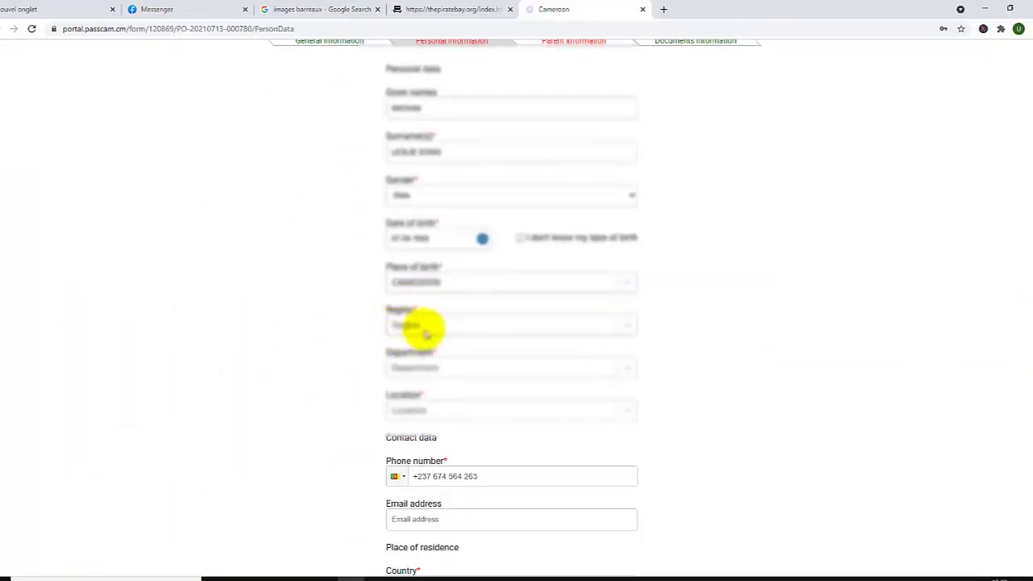
pyautogui.click(416, 325)
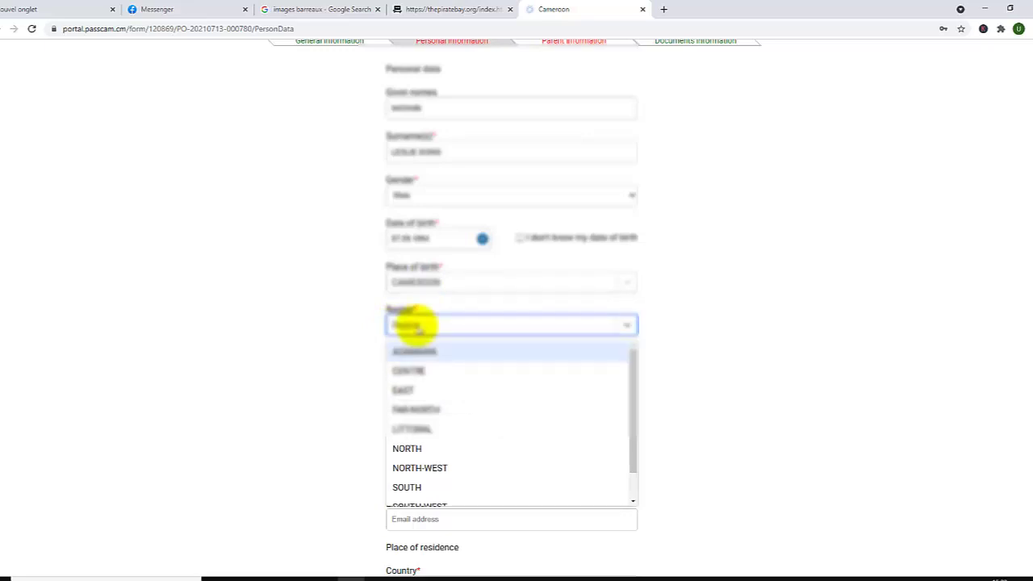
pyautogui.write('N')
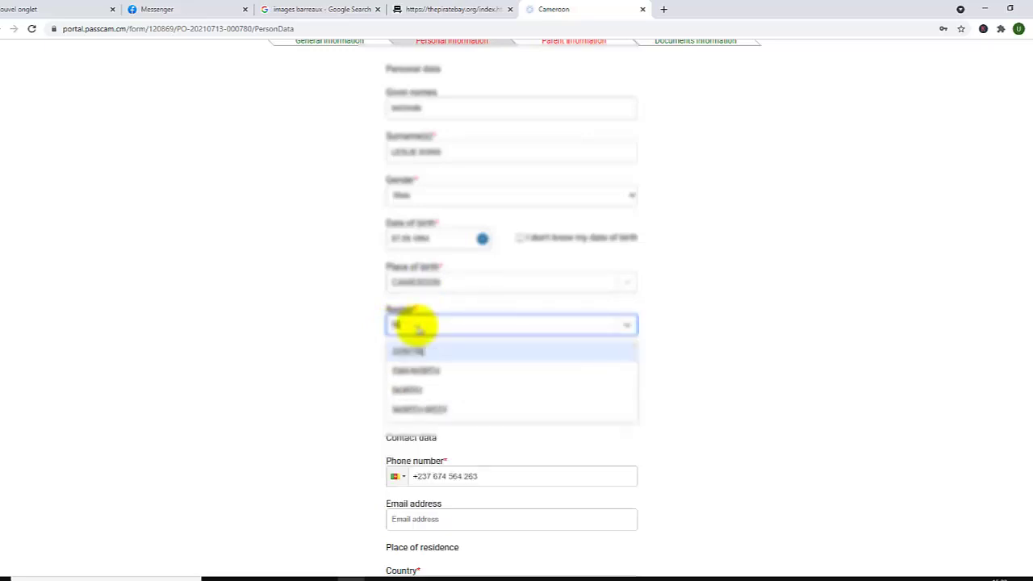
pyautogui.click(420, 409)
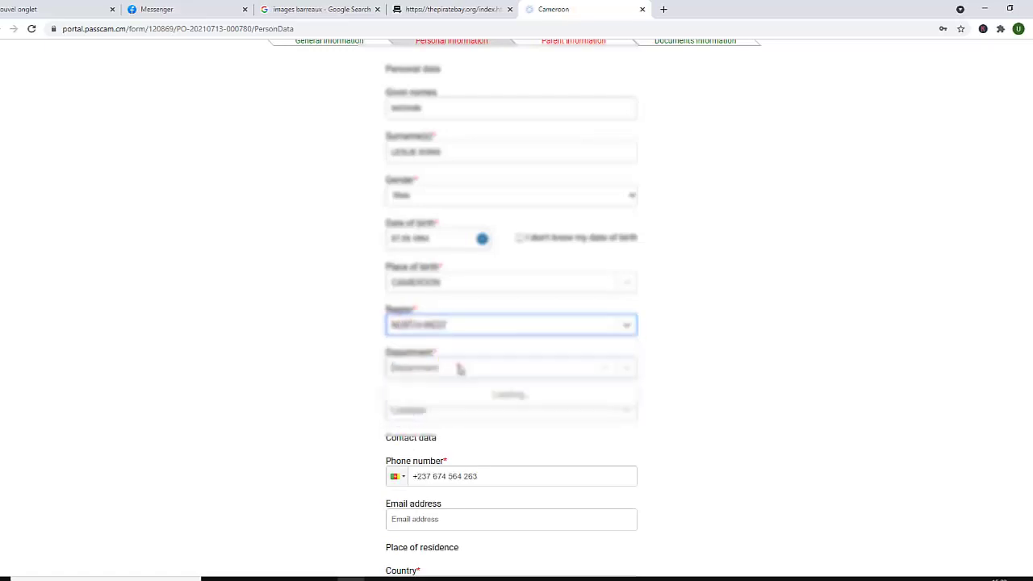
pyautogui.click(459, 368)
pyautogui.write('B')
pyautogui.click(420, 395)
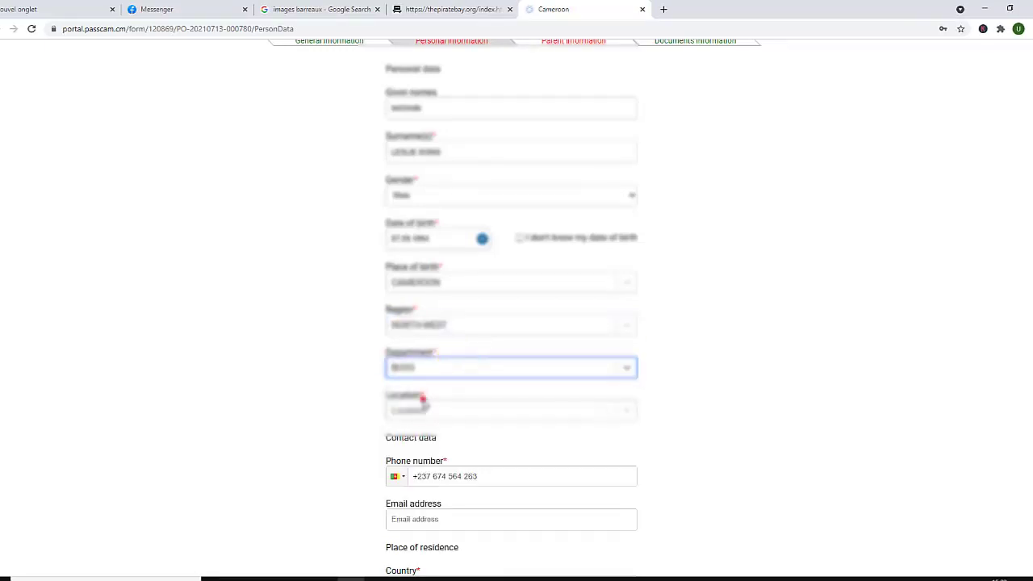
pyautogui.click(409, 412)
pyautogui.write('FUN')
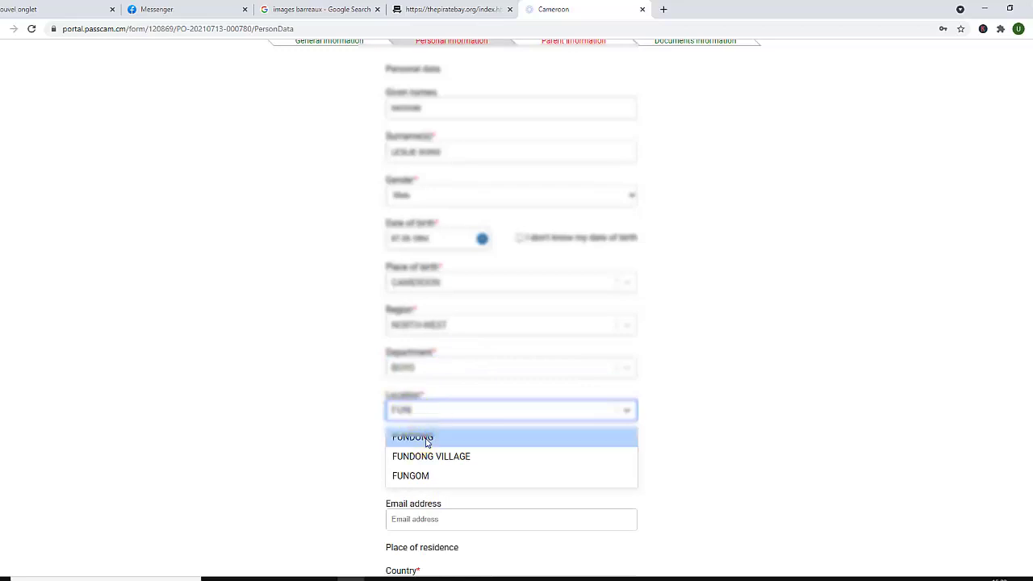
pyautogui.click(425, 436)
# Start filling in the e-mail address further down the form
pyautogui.scroll(-2, 610, 318)
pyautogui.click(427, 401)
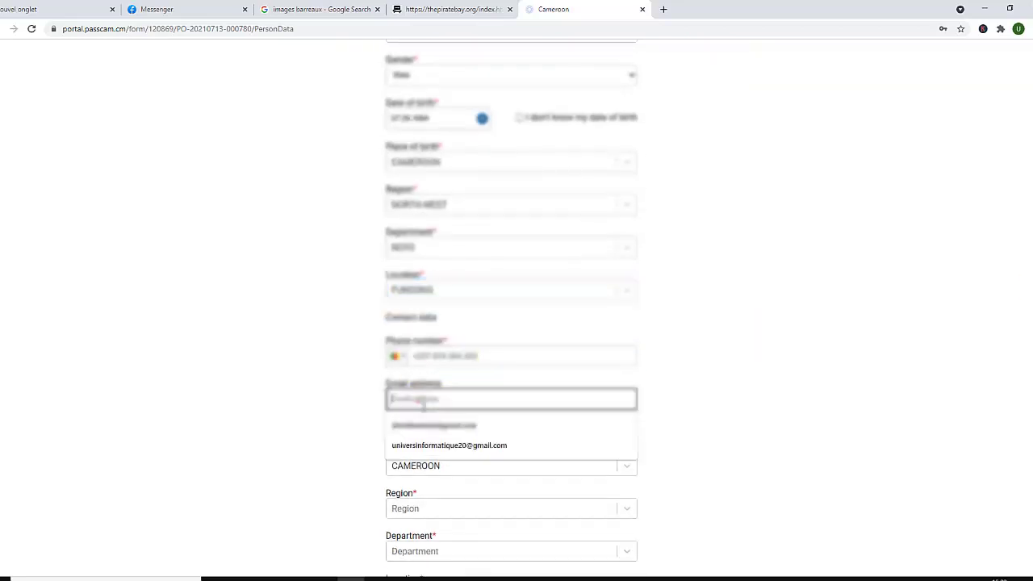
pyautogui.scroll(-3, 412, 230)
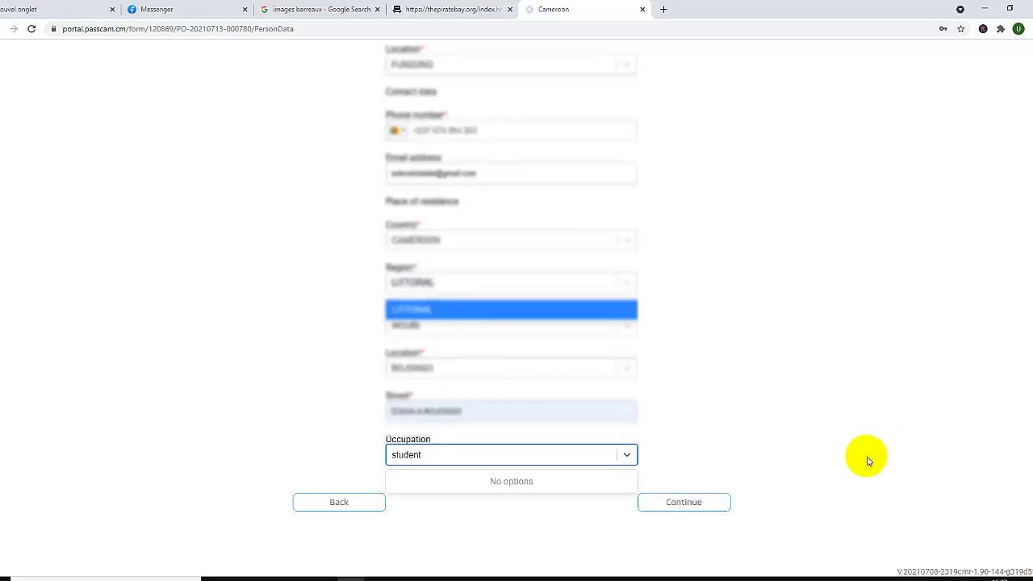
# Fill in the parents' names, set representative's data to No, and continue to documents
pyautogui.click(700, 502)
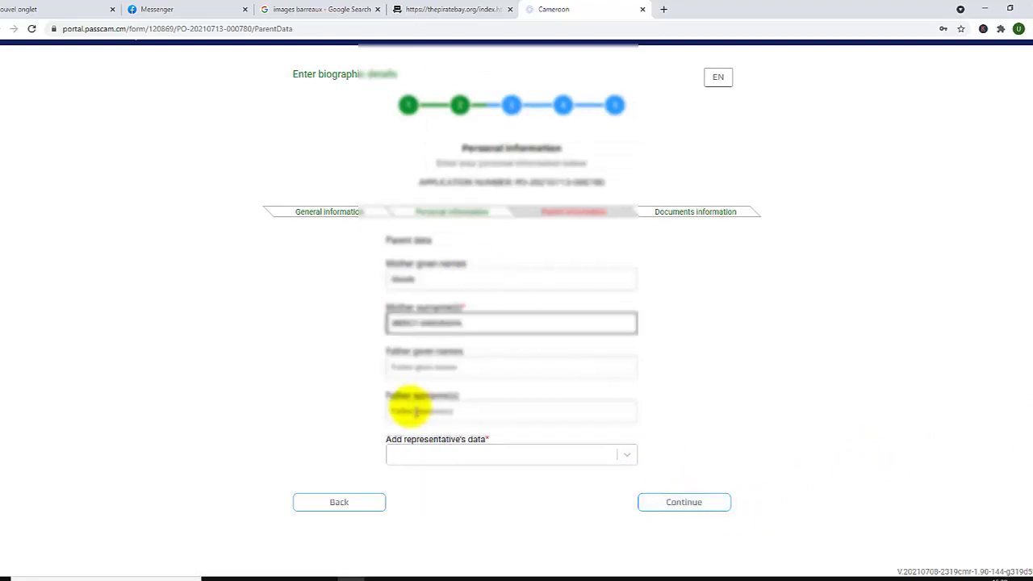
pyautogui.click(415, 412)
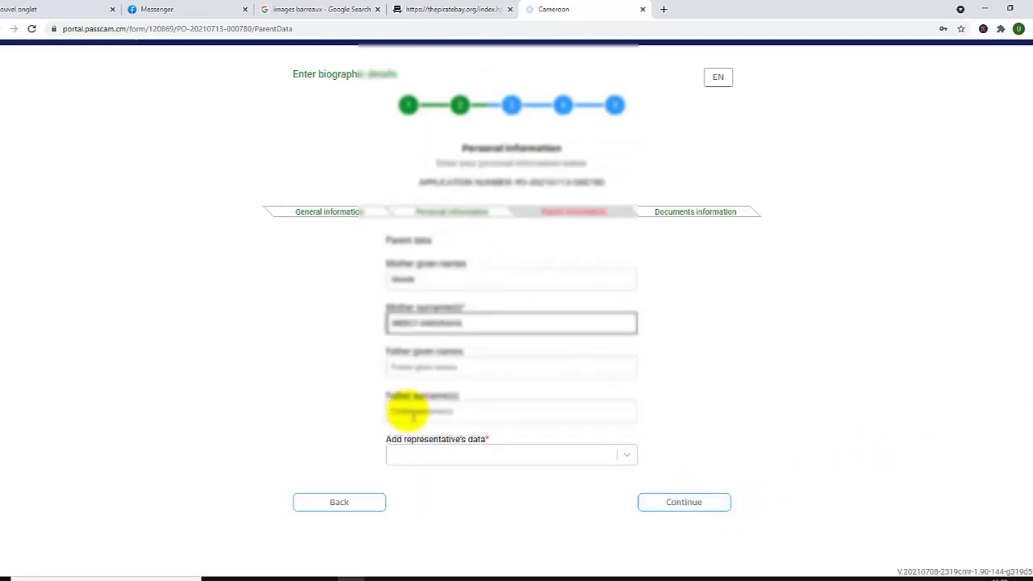
pyautogui.click(387, 439)
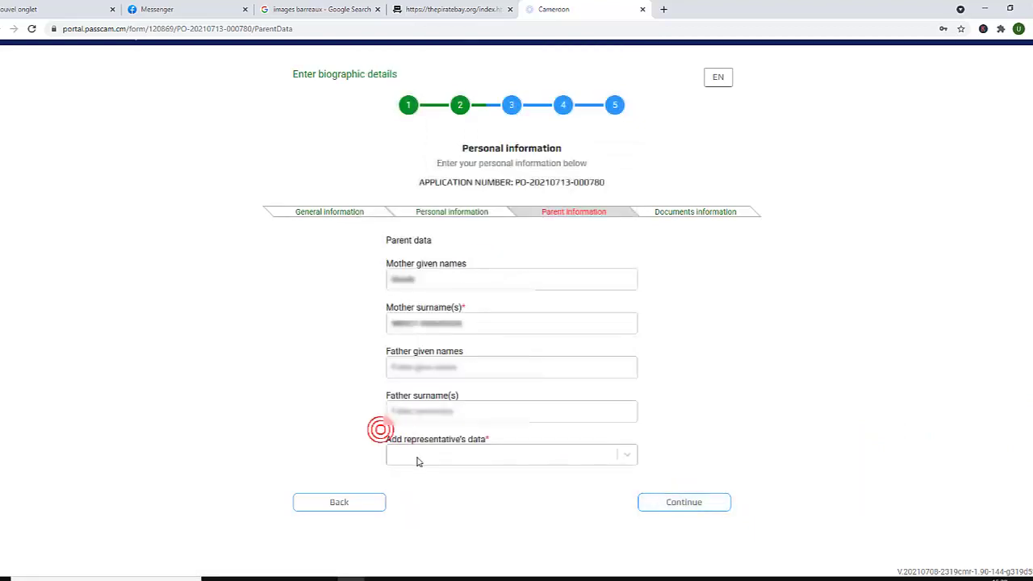
pyautogui.click(418, 458)
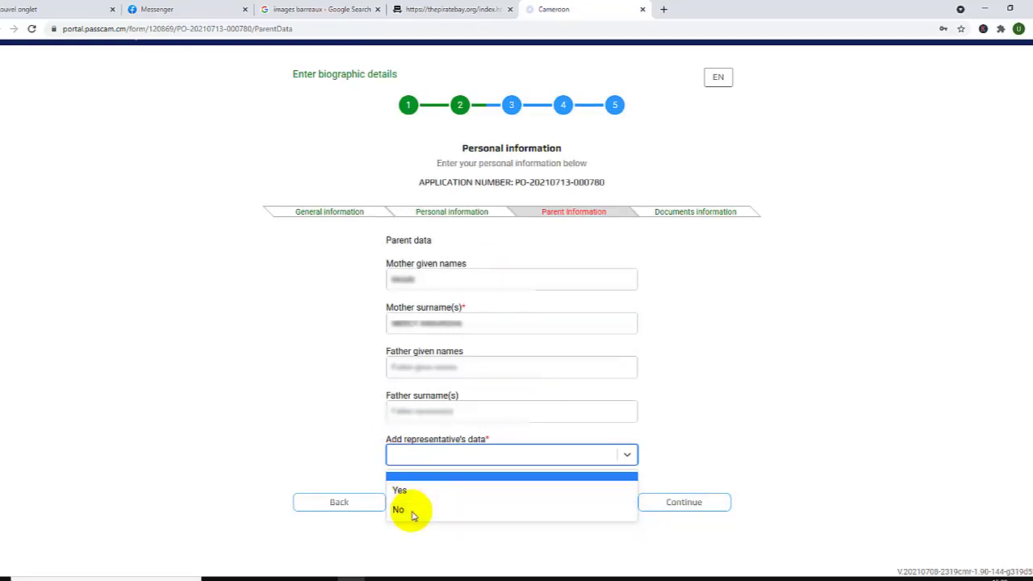
pyautogui.click(413, 513)
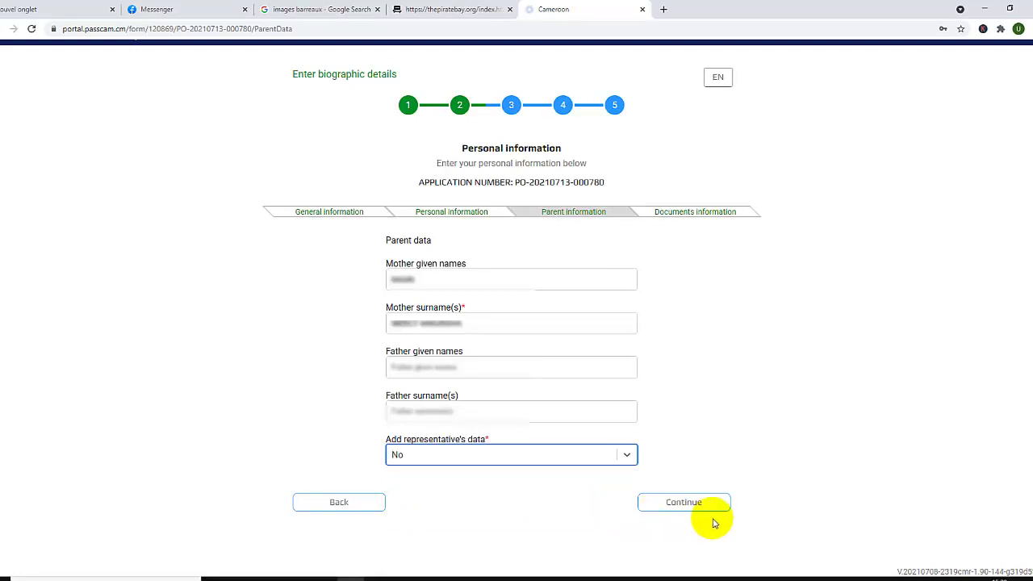
pyautogui.click(685, 504)
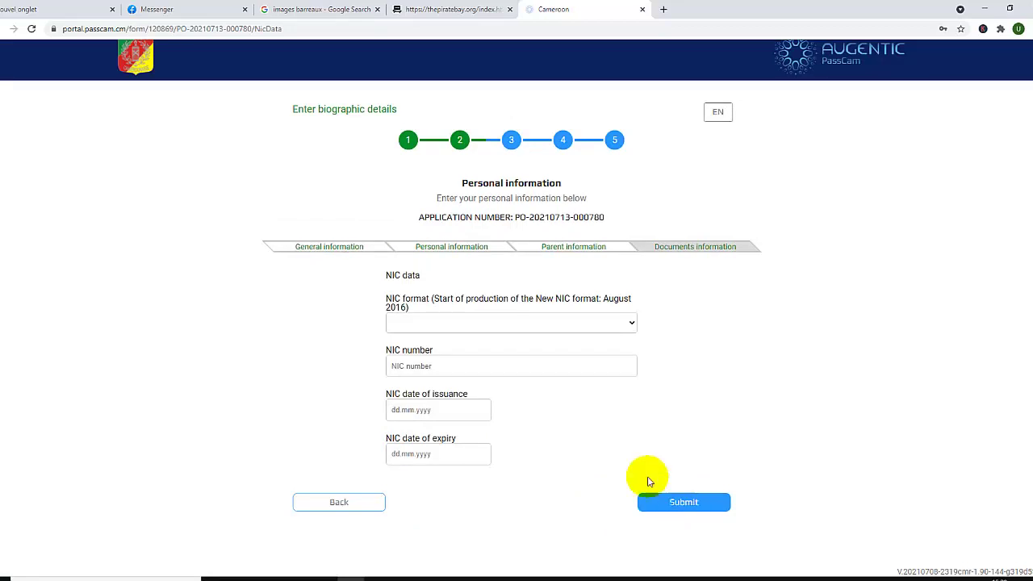
# Enter the New NIC card number, issued 06.04.2018, expiring 09.04.2028, and submit
pyautogui.click(410, 325)
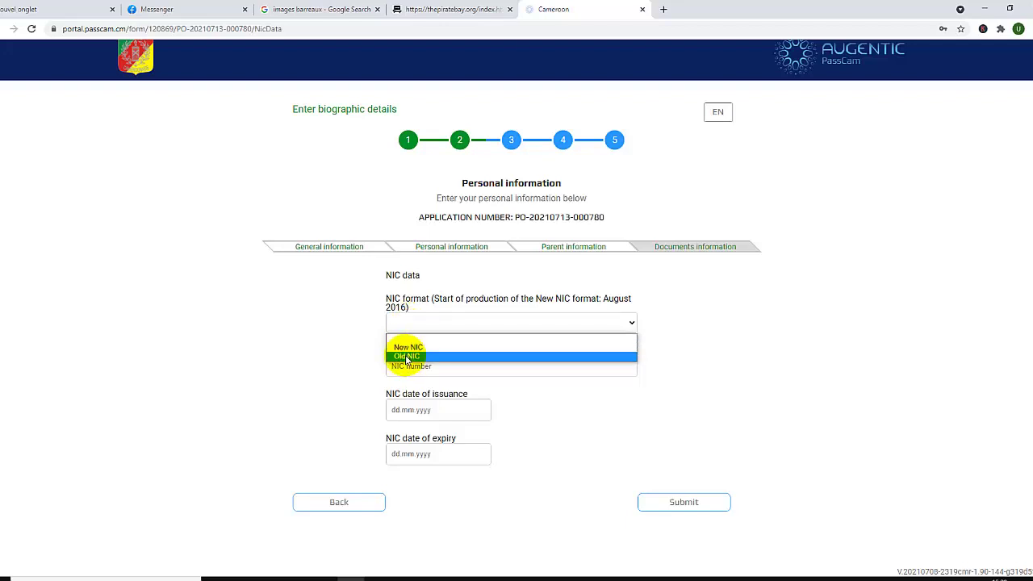
pyautogui.click(408, 348)
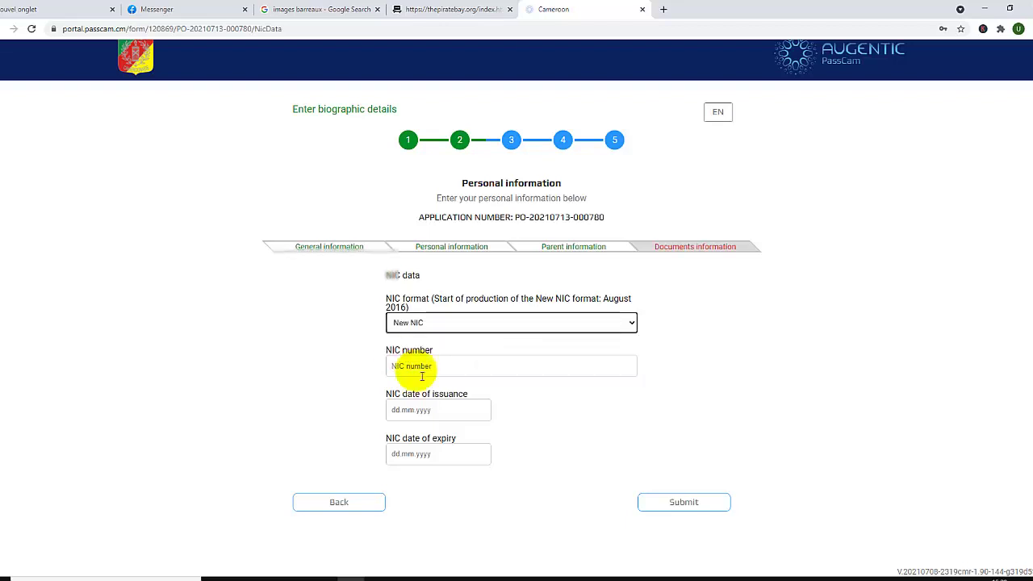
pyautogui.click(420, 373)
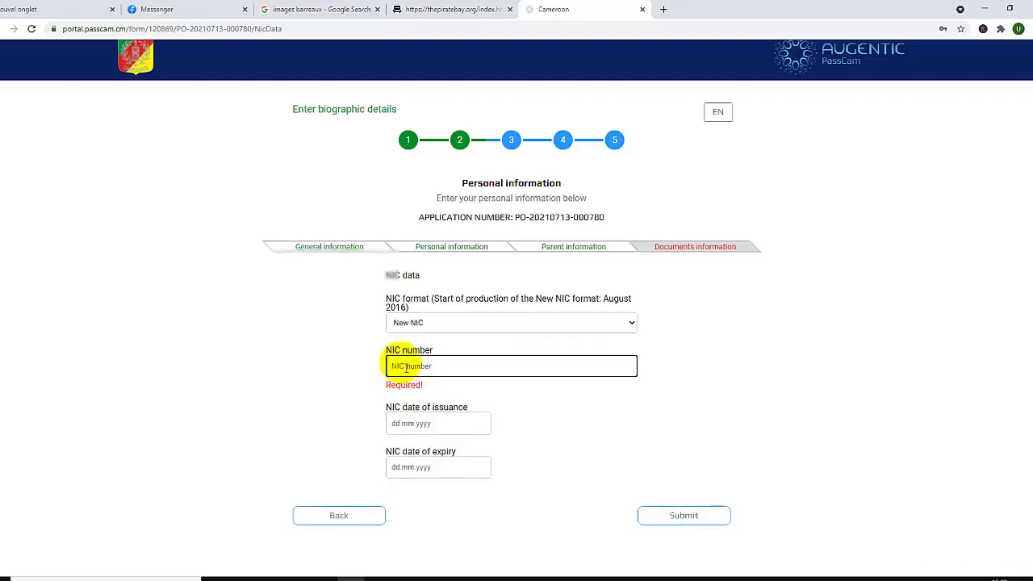
pyautogui.write('2028')
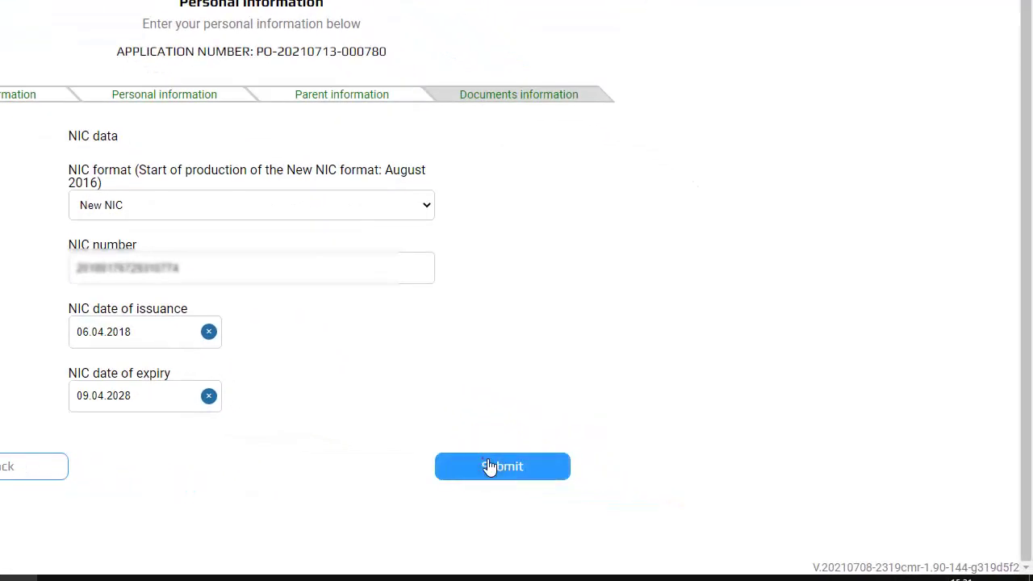
pyautogui.click(672, 514)
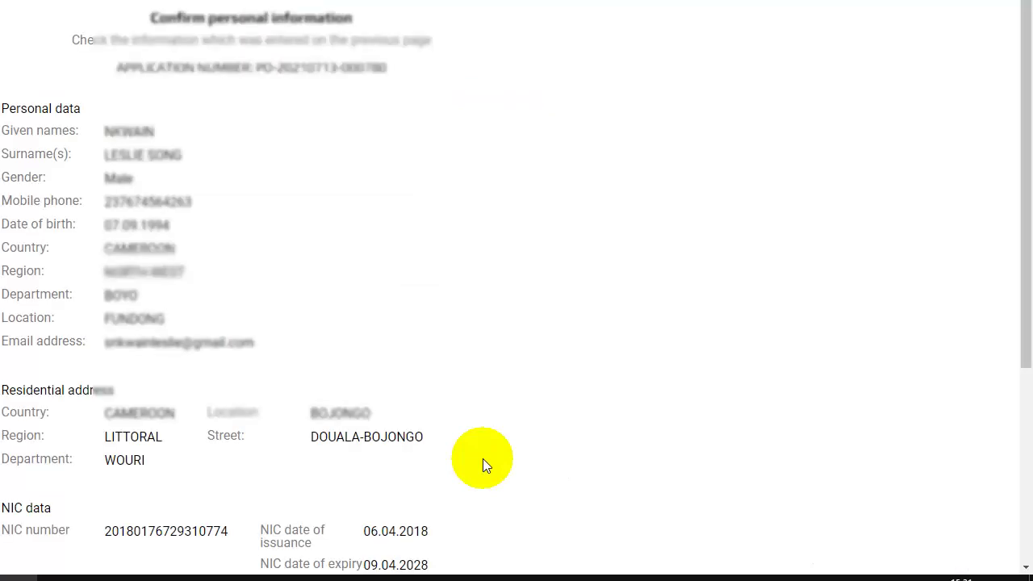
# Confirm the summary of entered personal information to reach the 110000 XAF fee page
pyautogui.scroll(-3, 1001, 306)
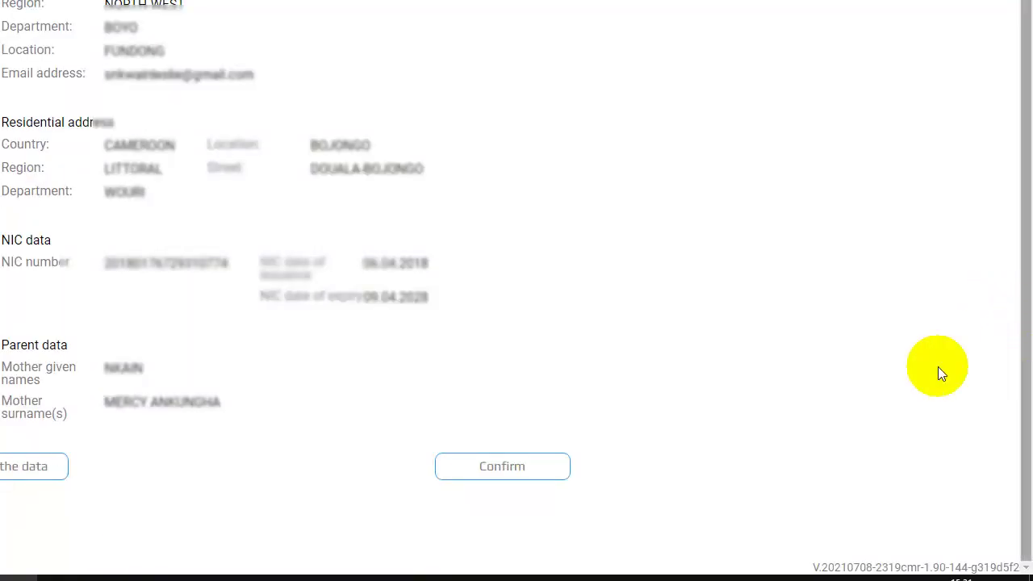
pyautogui.click(517, 466)
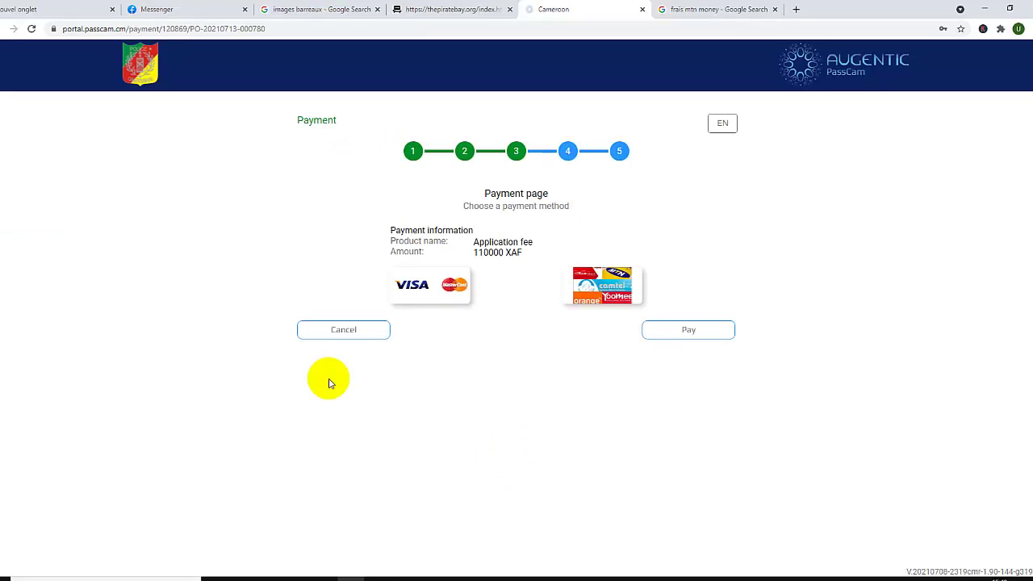
# Pay the 110000 XAF fee via MTN-Money mobile money, filling the payer's name from autofill
pyautogui.click(607, 297)
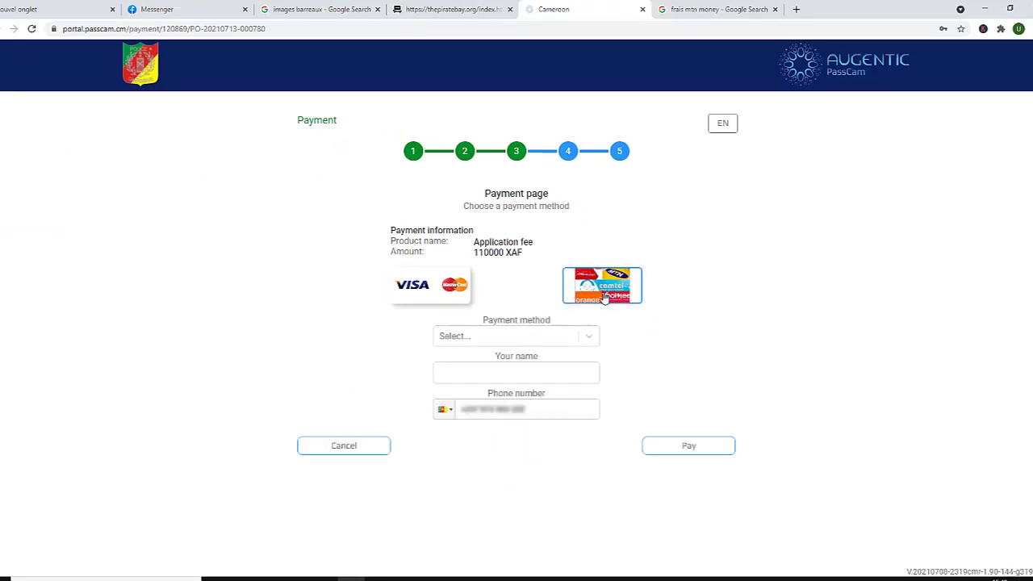
pyautogui.click(534, 335)
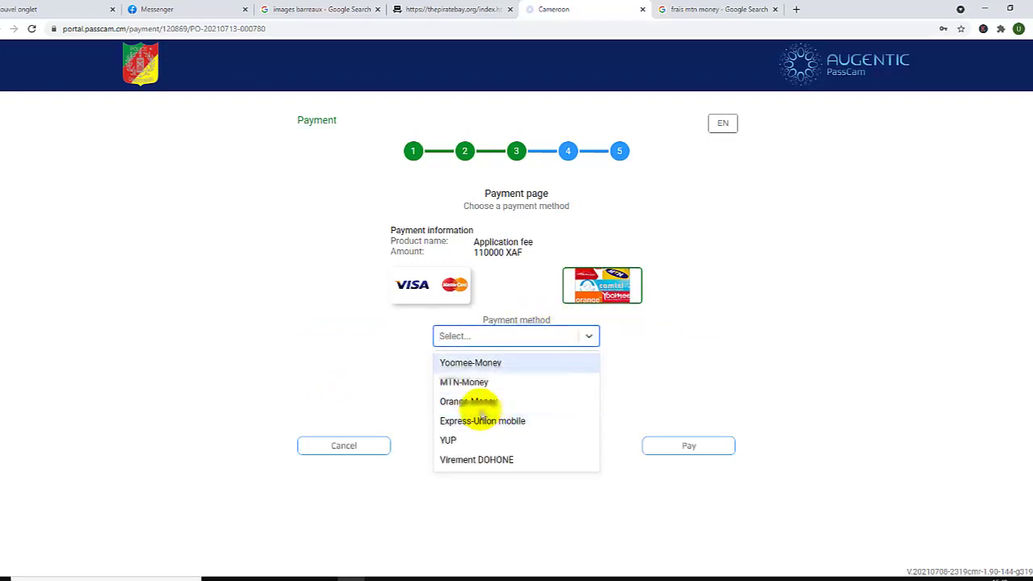
pyautogui.click(470, 383)
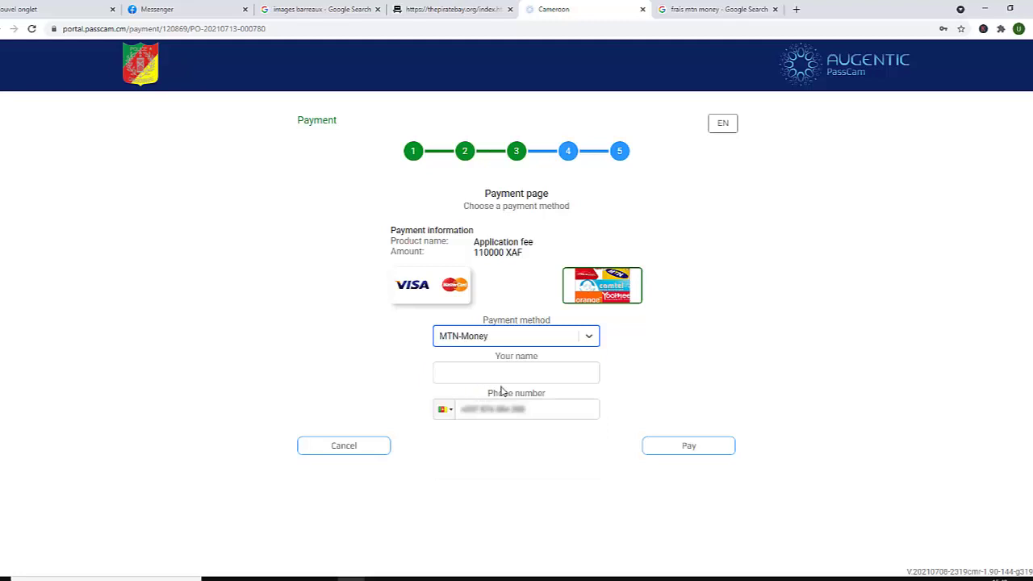
pyautogui.click(491, 378)
pyautogui.click(476, 401)
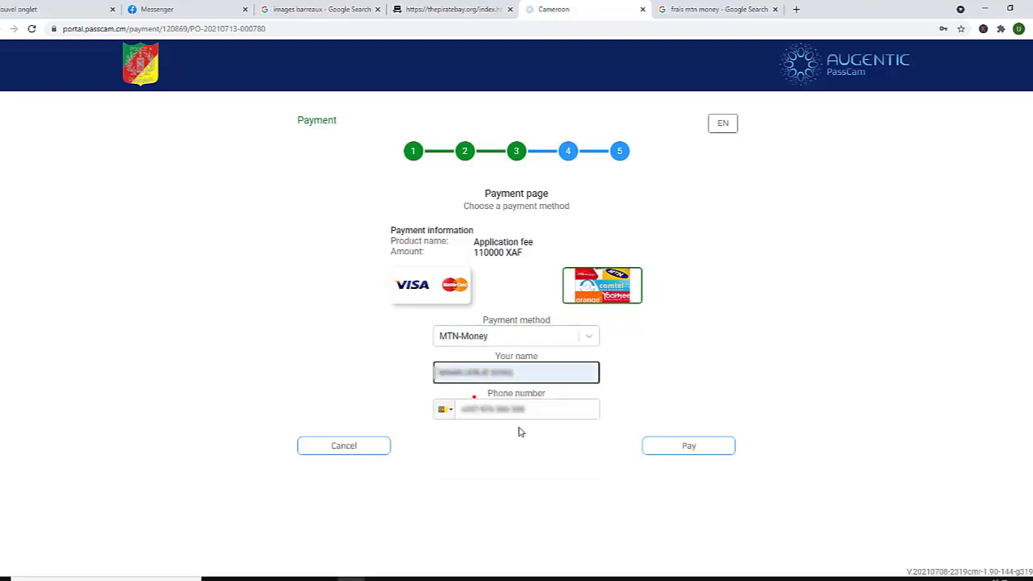
pyautogui.click(666, 447)
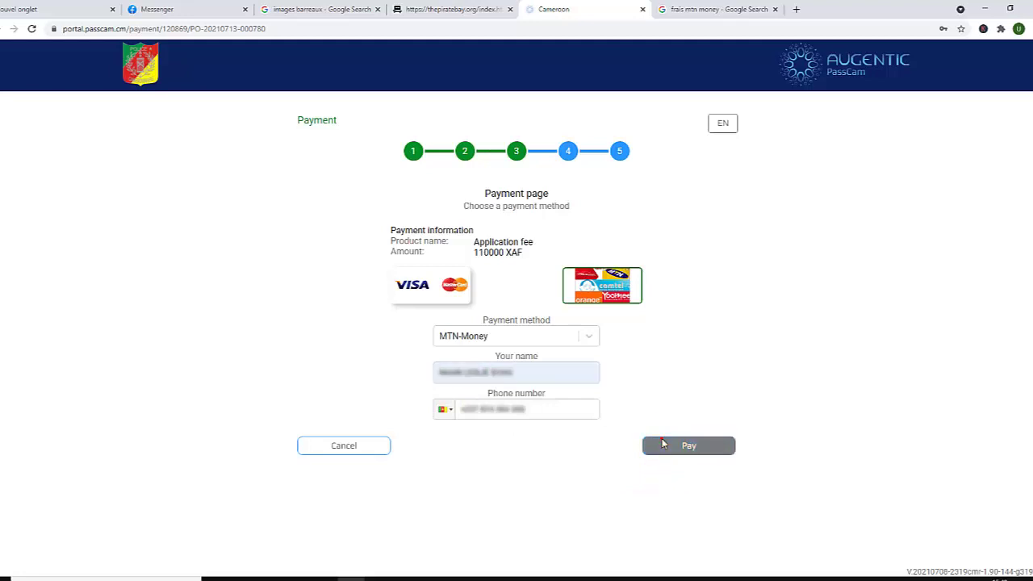
pyautogui.click(661, 442)
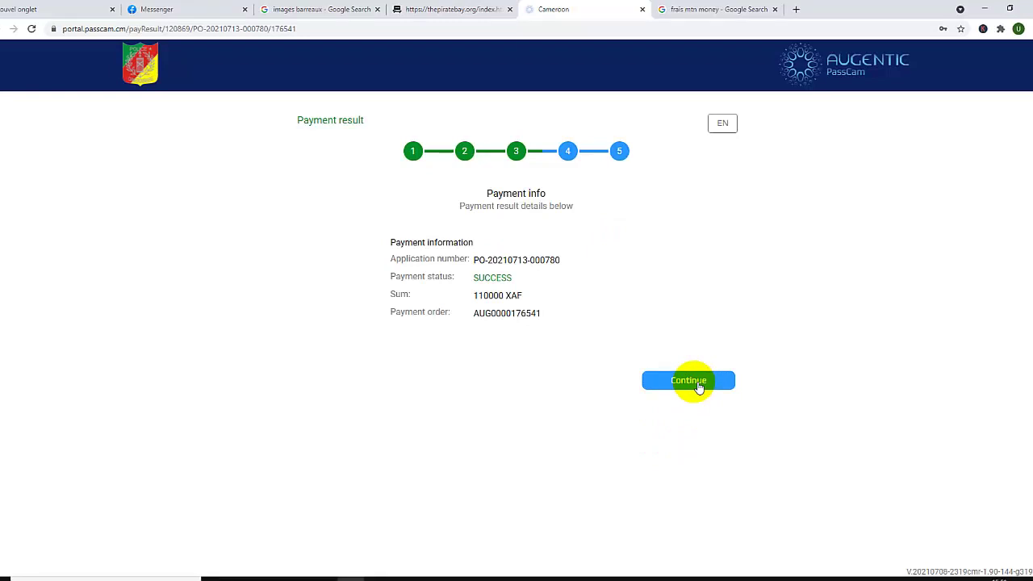
# Continue from the successful payment result to the Schedule appointment page
pyautogui.click(698, 386)
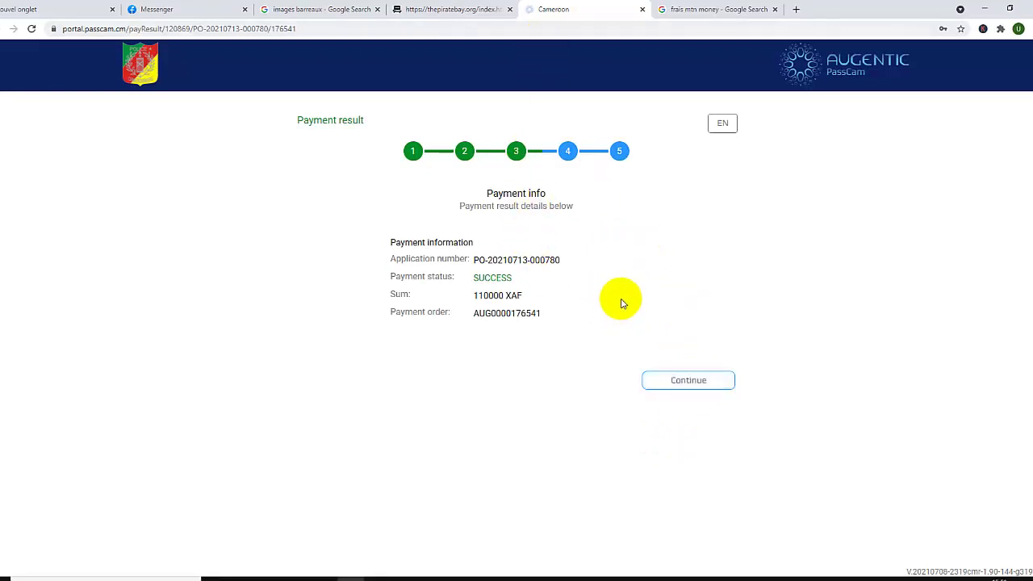
pyautogui.click(697, 386)
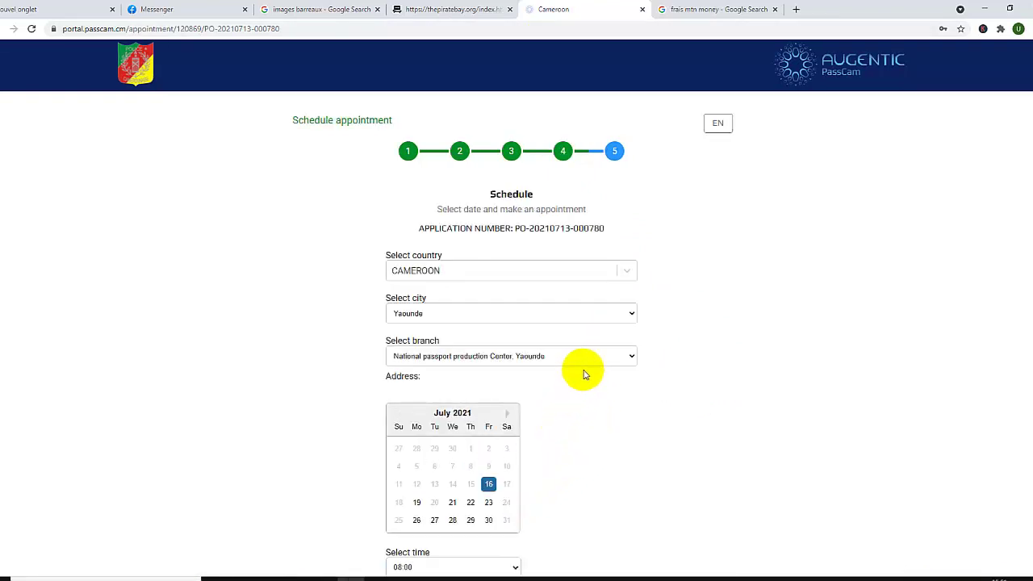
# Set the appointment city to Douala and the branch to Douala (Regional office)
pyautogui.scroll(-2, 586, 372)
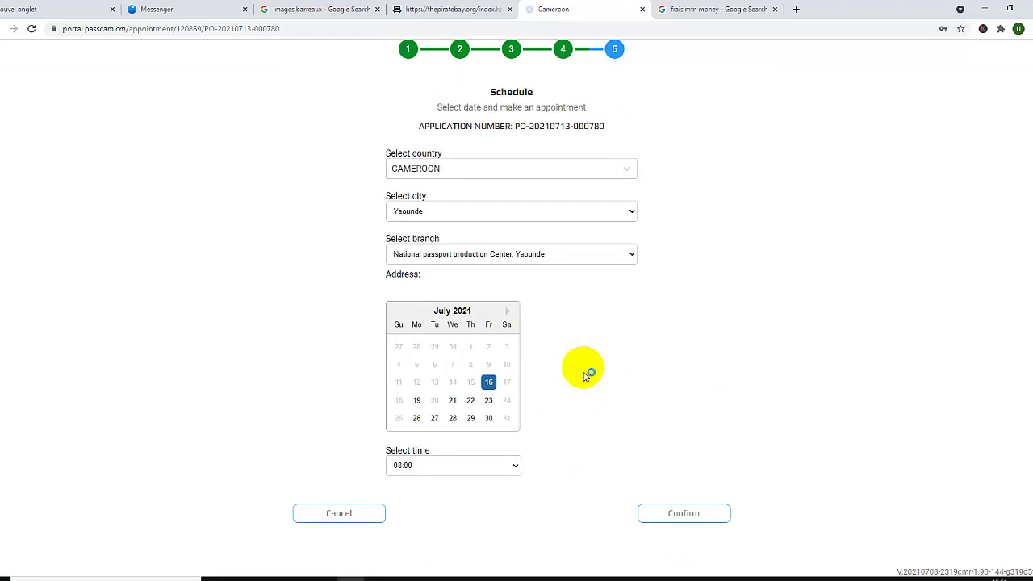
pyautogui.scroll(1, 585, 373)
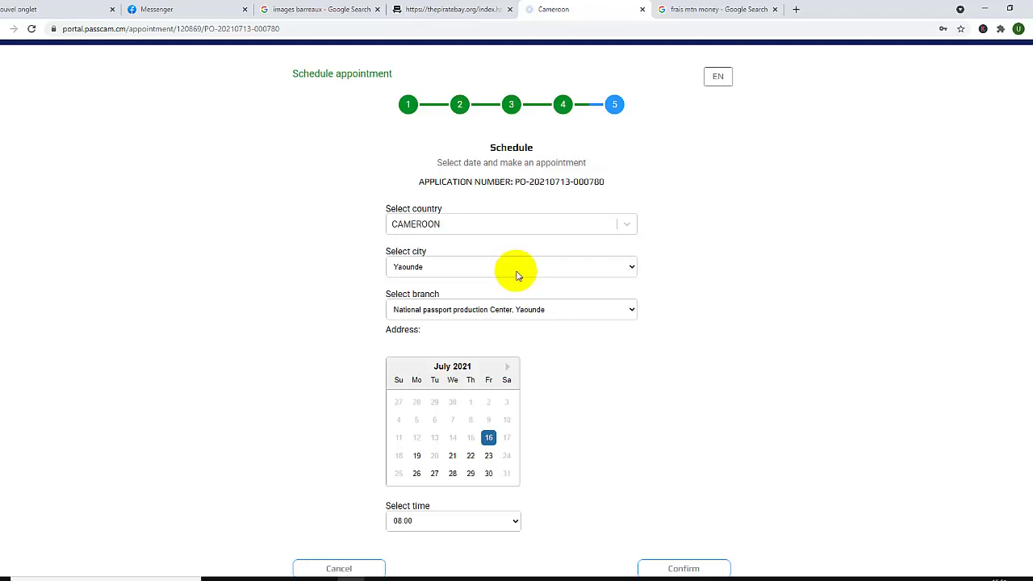
pyautogui.click(553, 269)
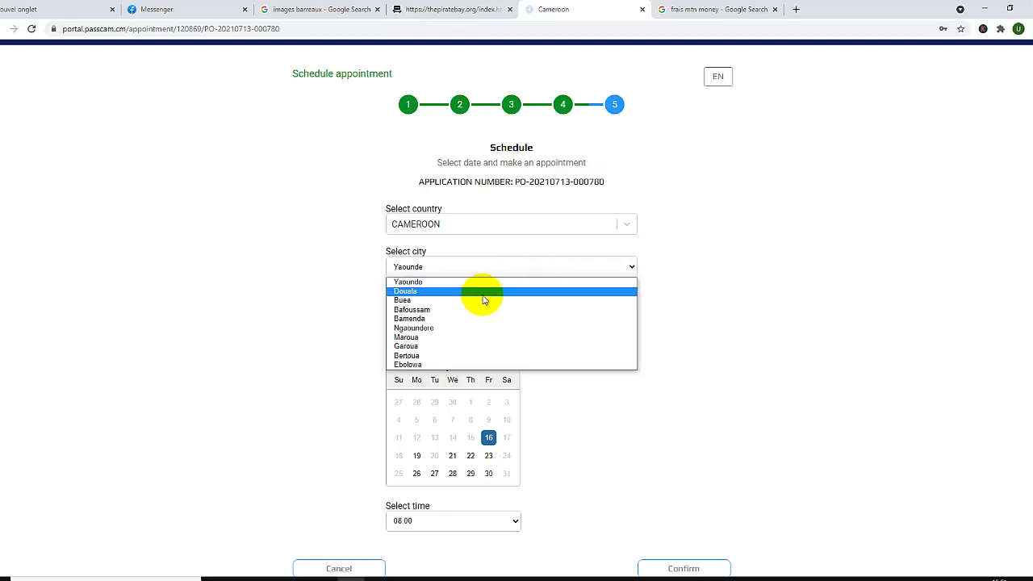
pyautogui.click(482, 292)
pyautogui.click(510, 310)
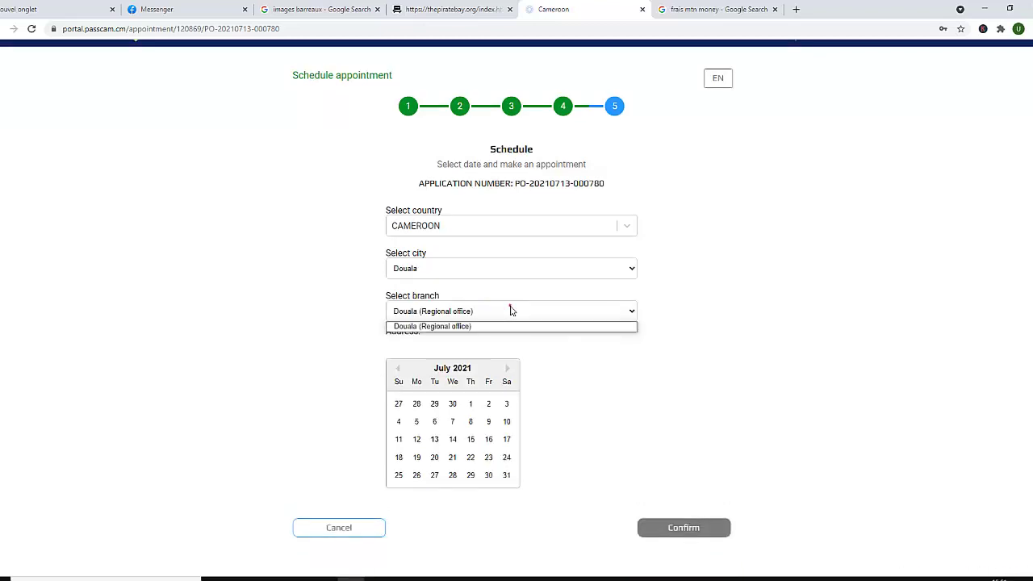
pyautogui.click(502, 326)
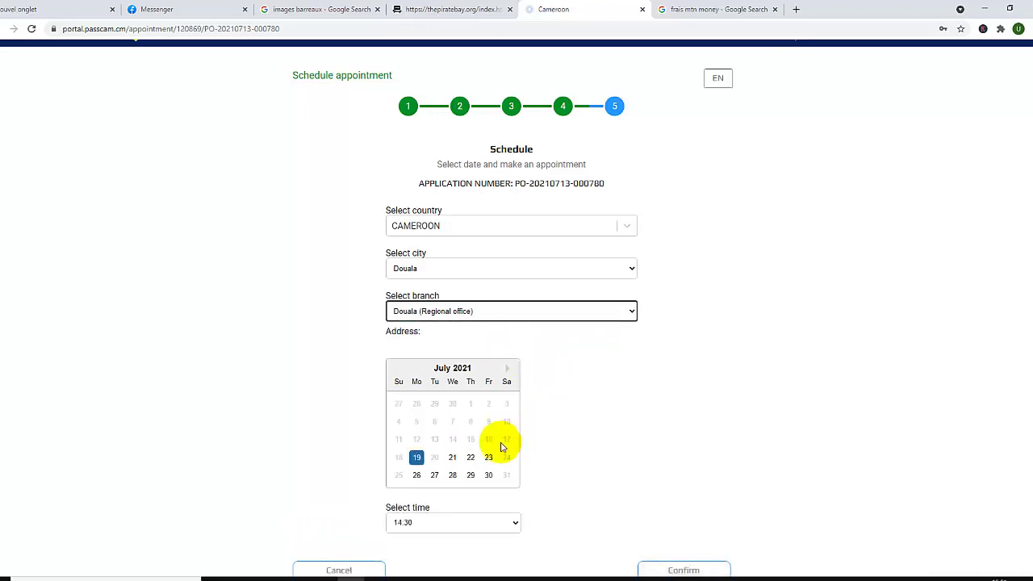
# Pick 19 July 2021 as the appointment day
pyautogui.click(434, 459)
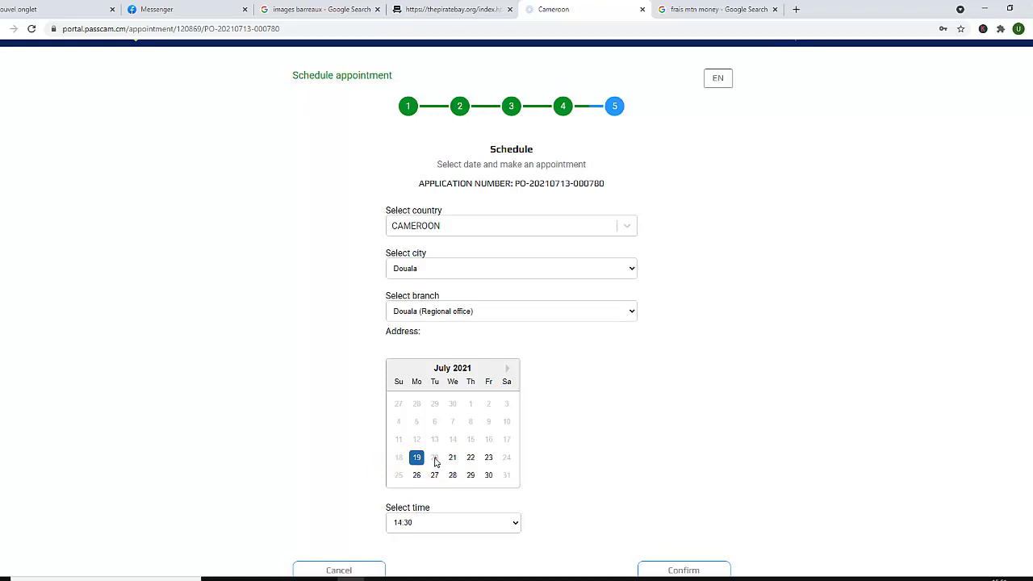
pyautogui.click(453, 458)
pyautogui.click(421, 460)
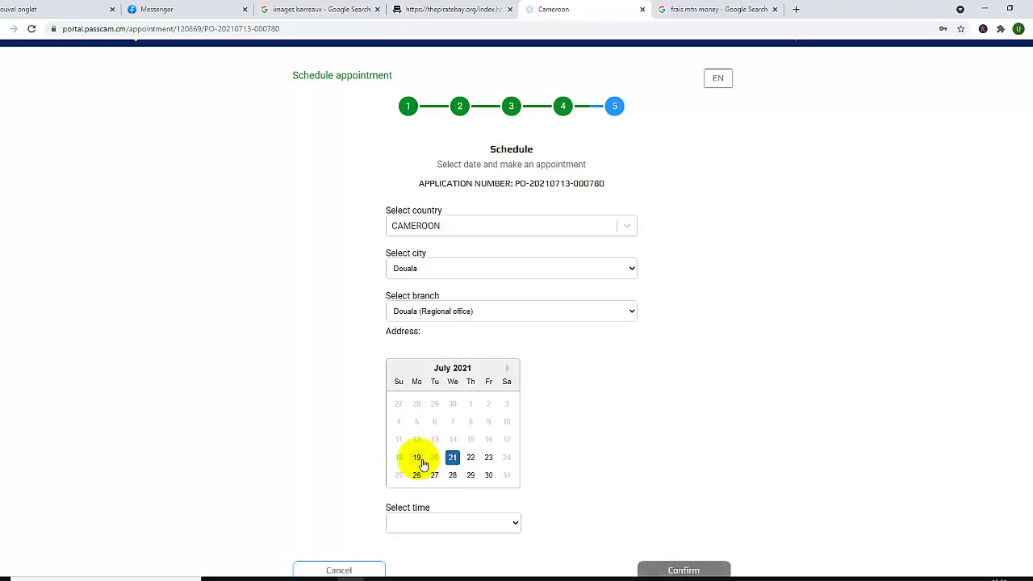
pyautogui.click(423, 461)
pyautogui.click(424, 464)
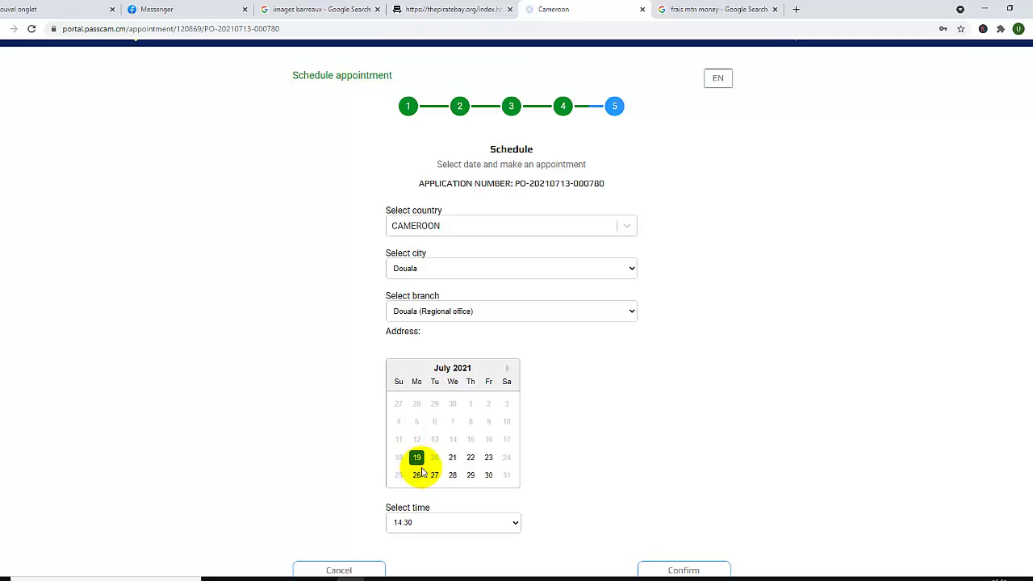
# Keep 14:30 as the time, confirm the appointment, and finalize the registration
pyautogui.scroll(-1, 417, 457)
pyautogui.click(514, 468)
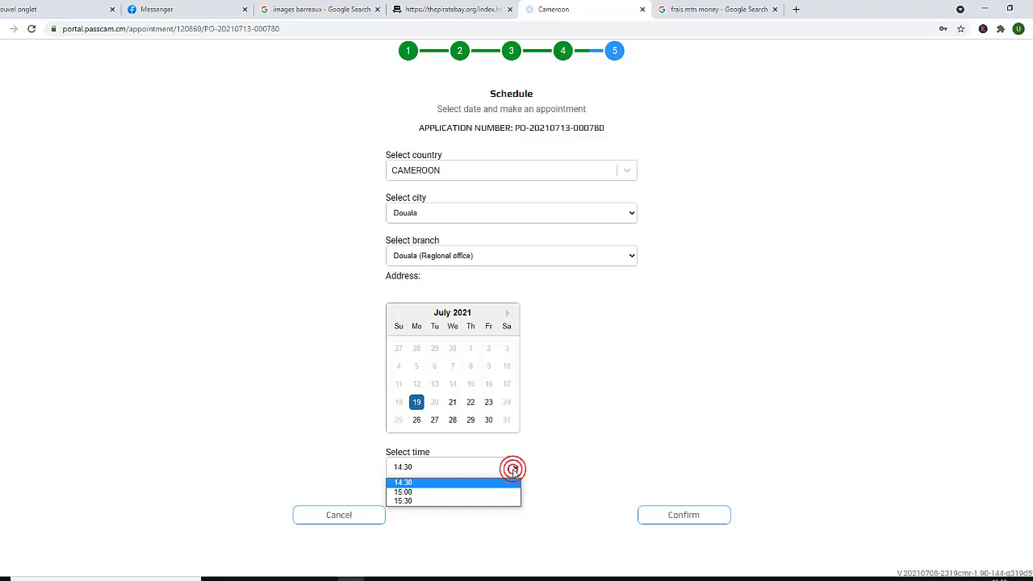
pyautogui.click(514, 468)
pyautogui.click(514, 468)
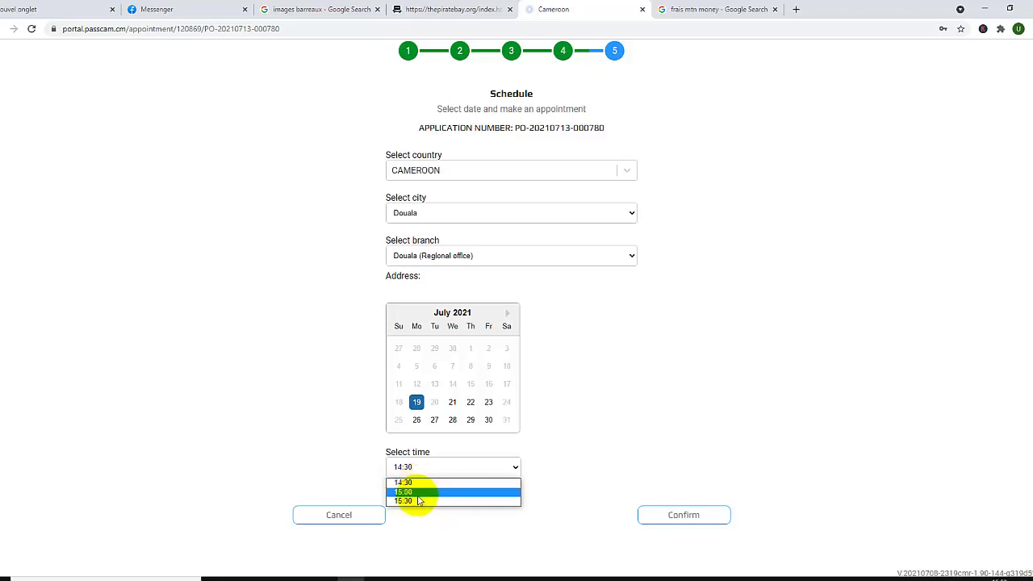
pyautogui.click(418, 484)
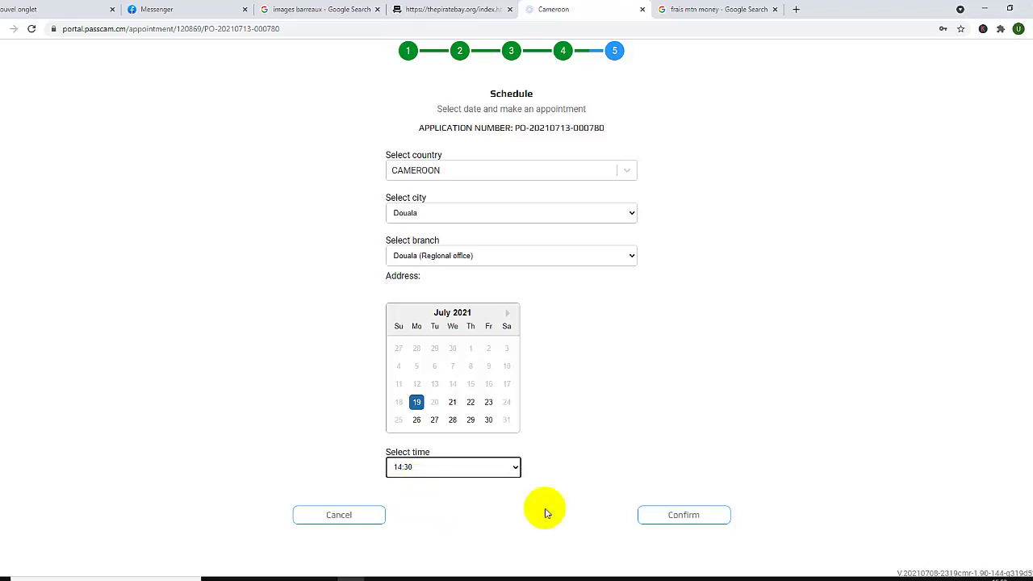
pyautogui.click(694, 521)
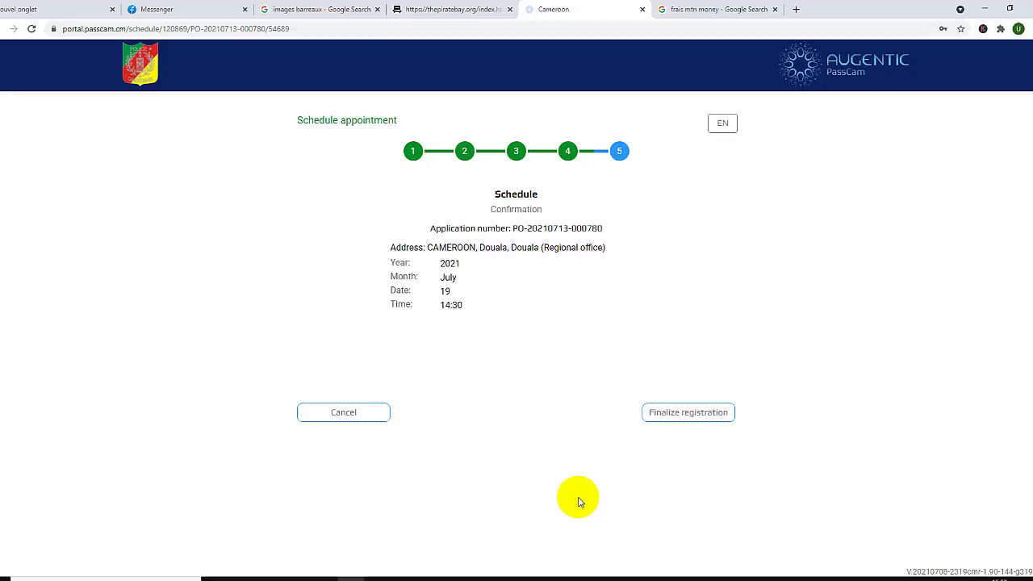
pyautogui.click(688, 415)
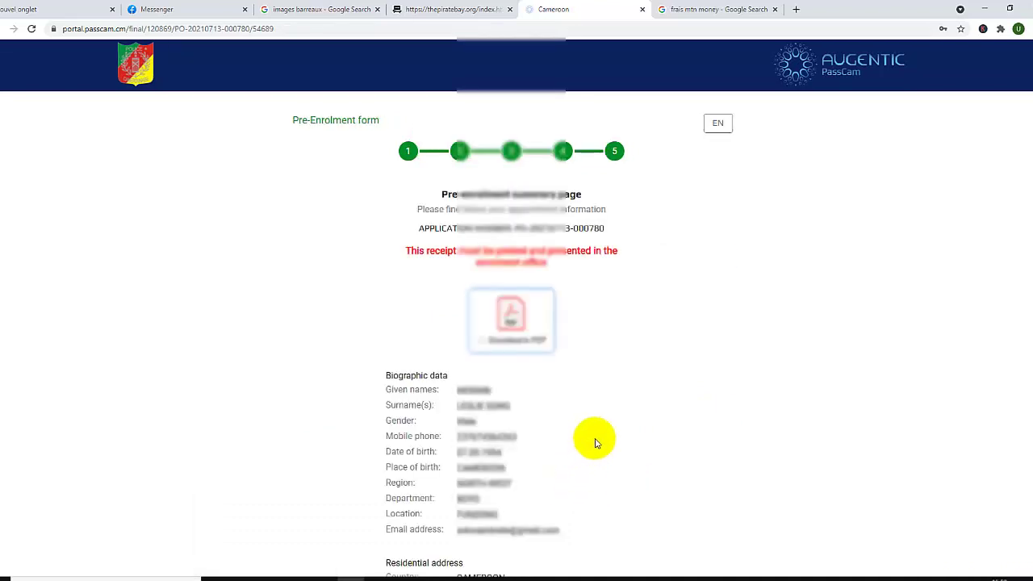
# Download the pre-enrolment receipt as a PDF
pyautogui.click(512, 343)
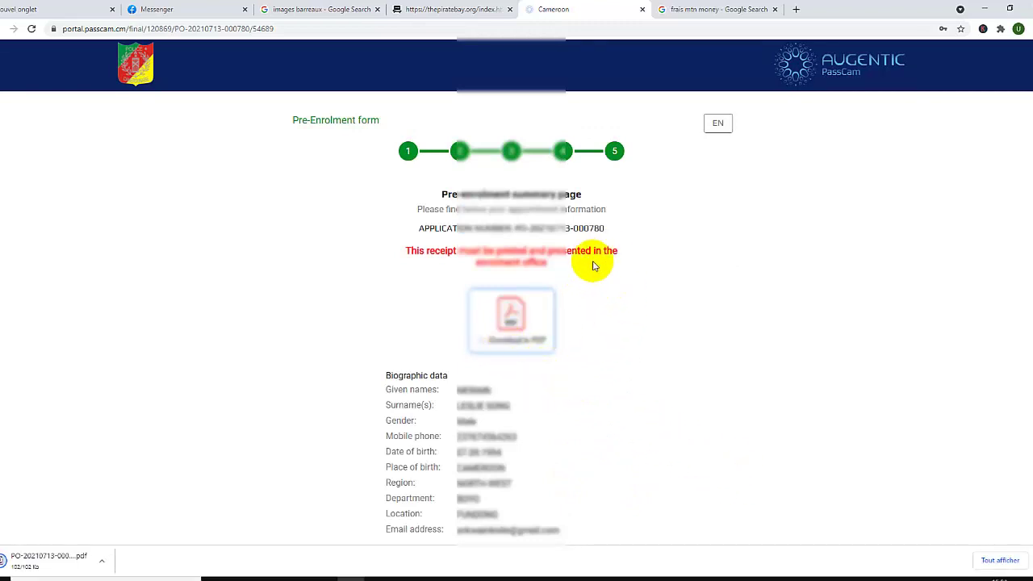
pyautogui.scroll(-3, 526, 407)
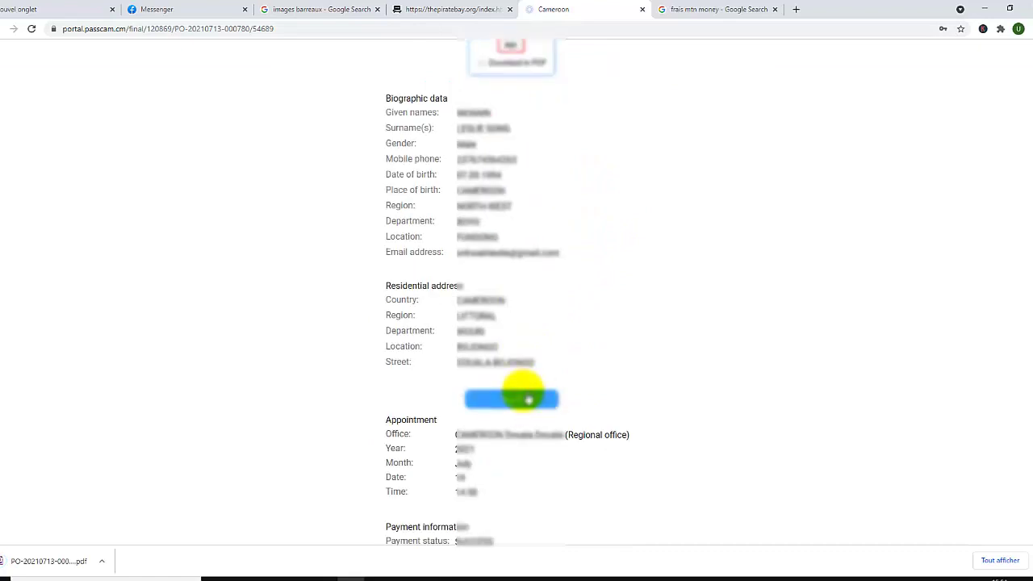
pyautogui.scroll(-2, 629, 331)
pyautogui.scroll(5, 668, 359)
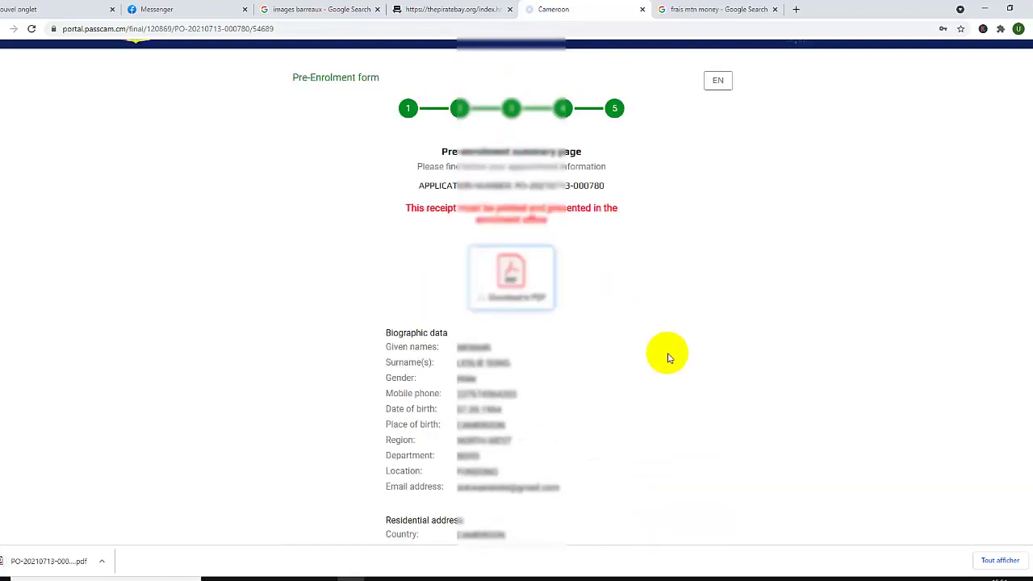
pyautogui.click(511, 278)
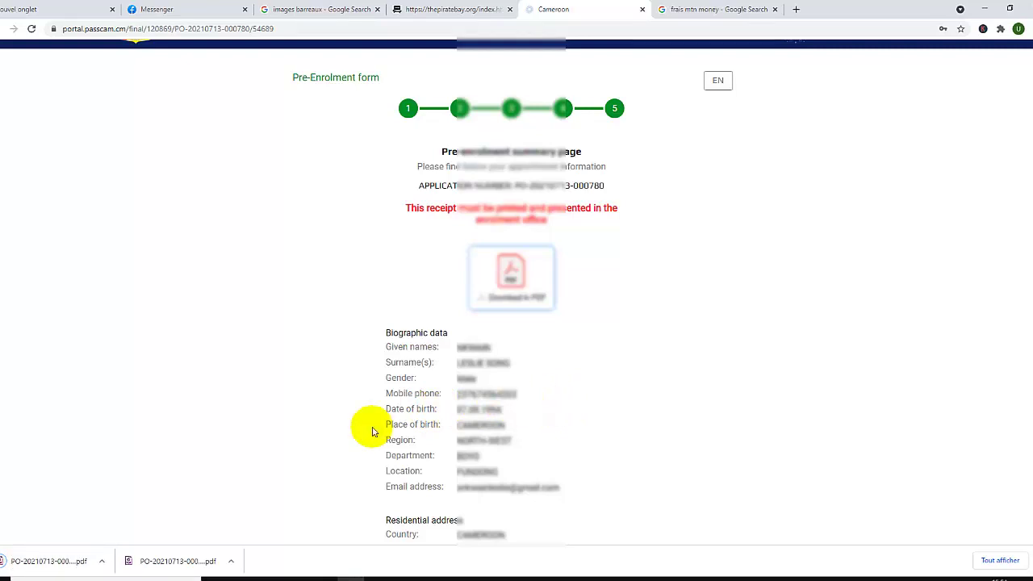
# Show the downloaded receipt in Téléchargements and open it in Foxit PhantomPDF
pyautogui.click(102, 561)
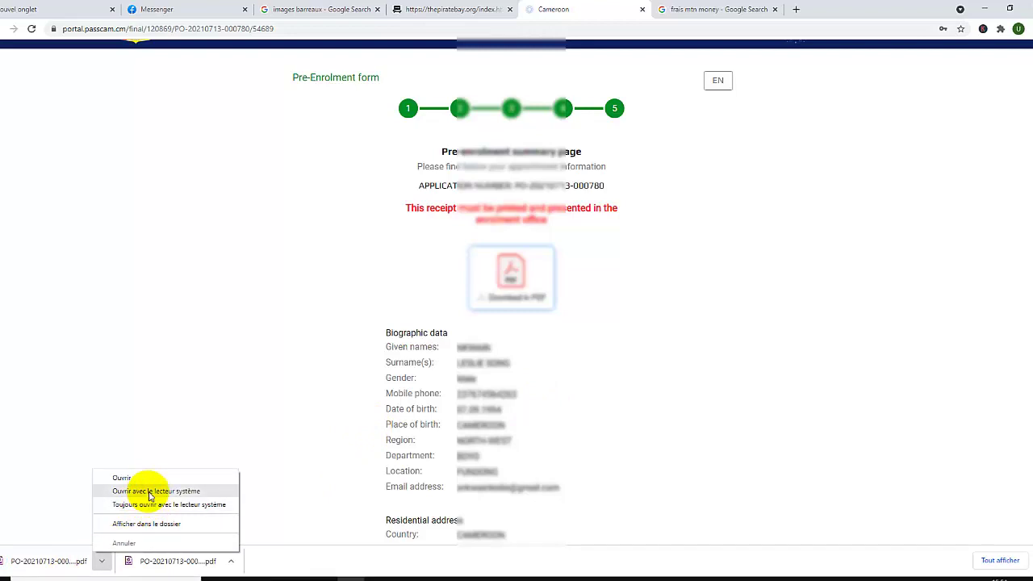
pyautogui.click(155, 521)
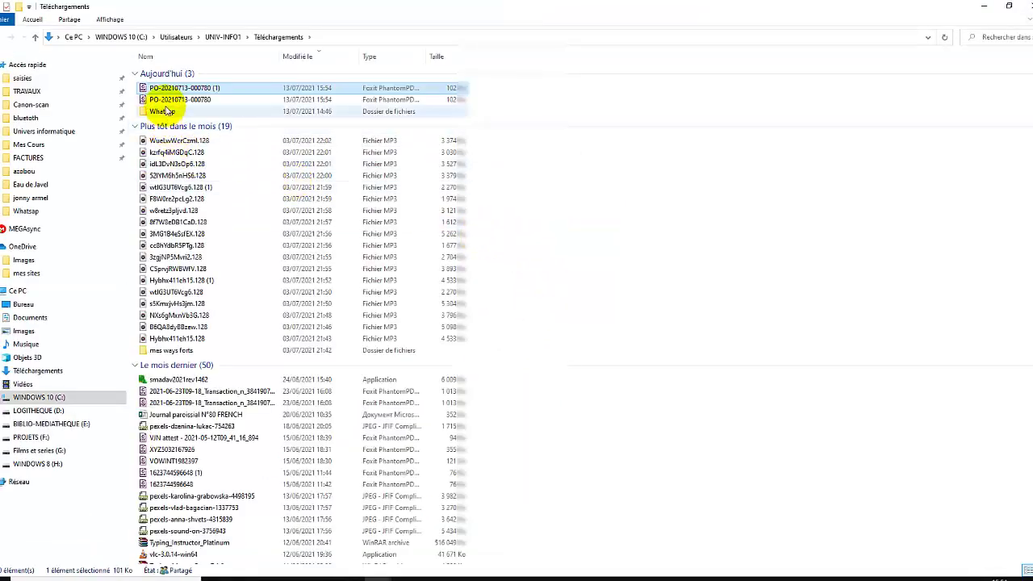
pyautogui.doubleClick(153, 90)
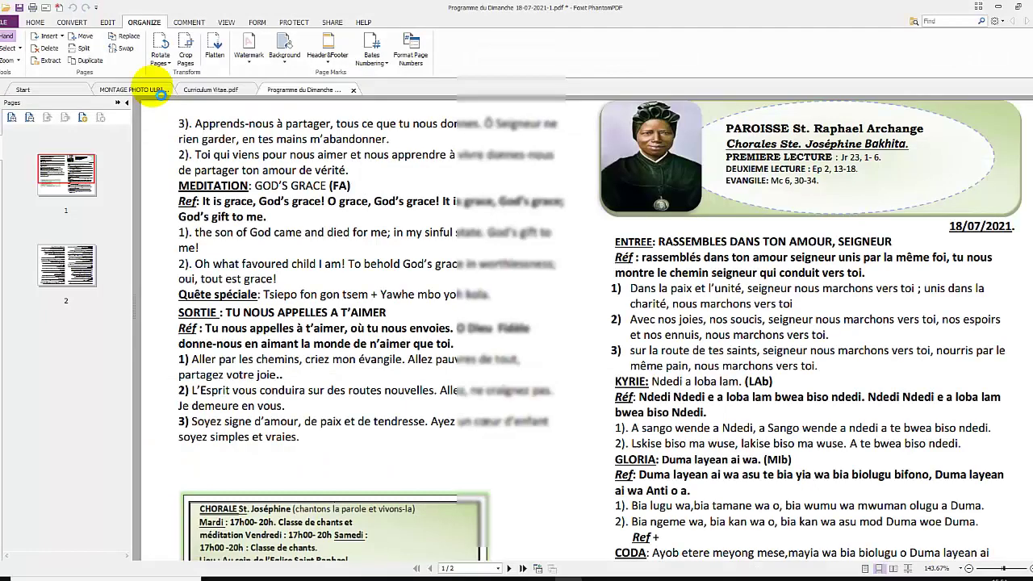
# Scroll through the receipt PDF in Foxit, then close the PassCam summary page in Chrome
pyautogui.scroll(-5, 415, 323)
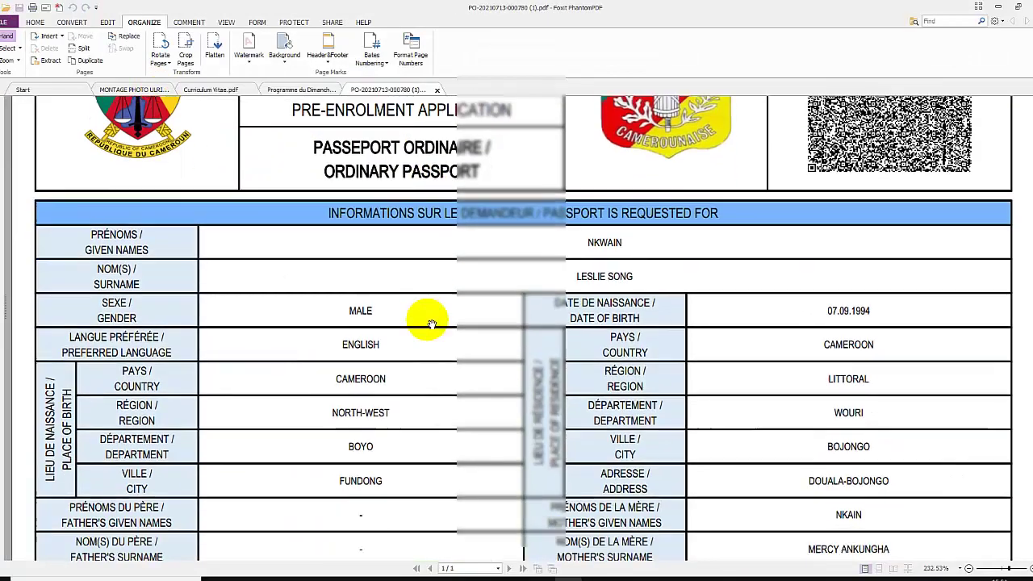
pyautogui.scroll(-5, 431, 323)
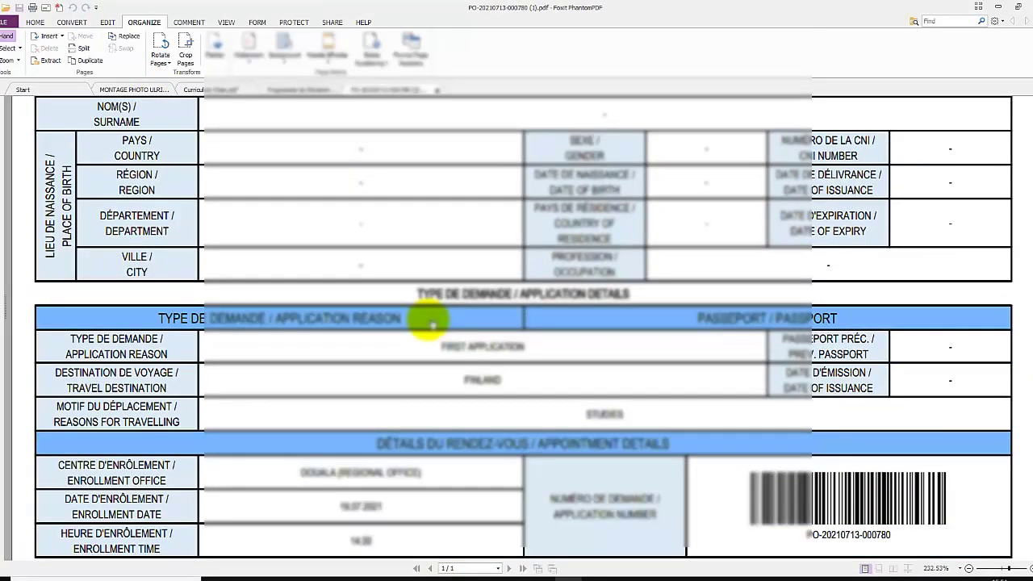
pyautogui.scroll(-3, 496, 299)
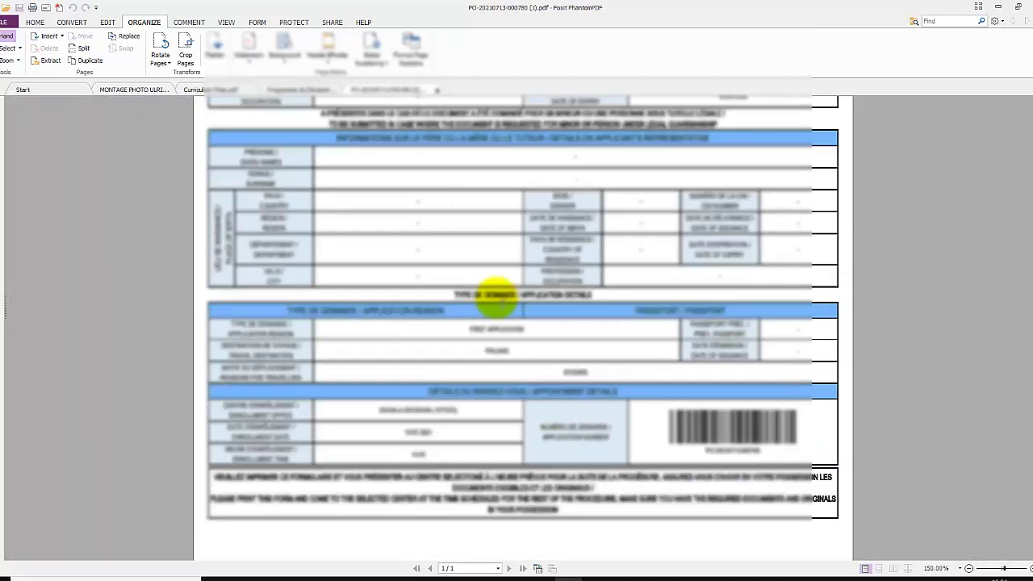
pyautogui.scroll(4, 495, 300)
pyautogui.scroll(2, 496, 299)
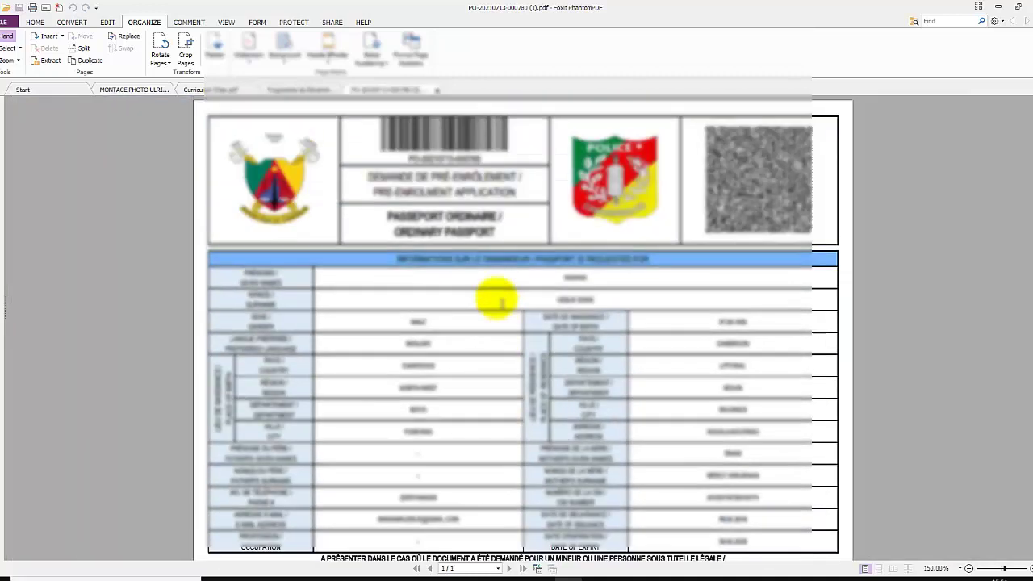
pyautogui.scroll(-6, 496, 298)
pyautogui.scroll(6, 496, 298)
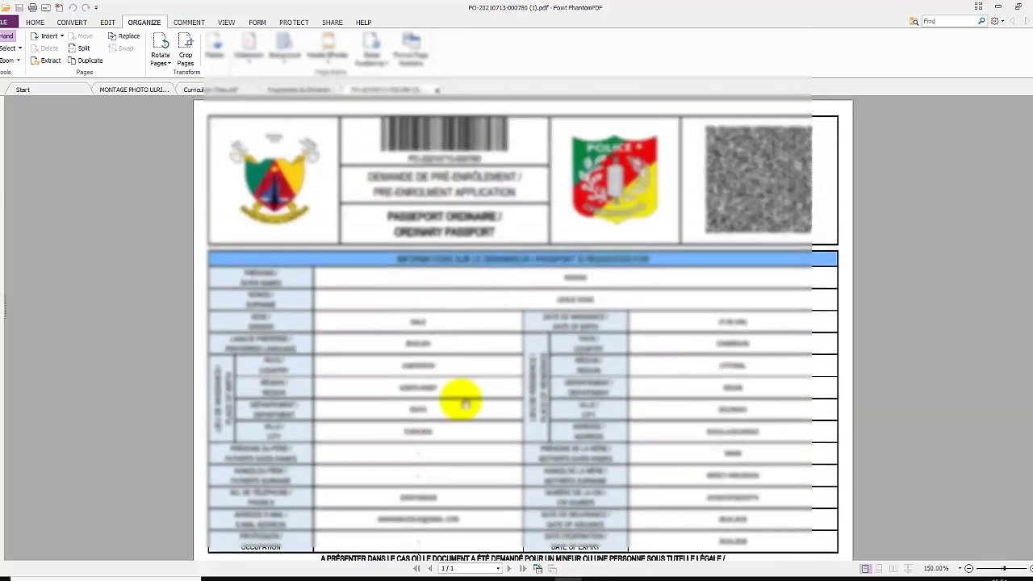
pyautogui.hotkey('alt', 'Tab')
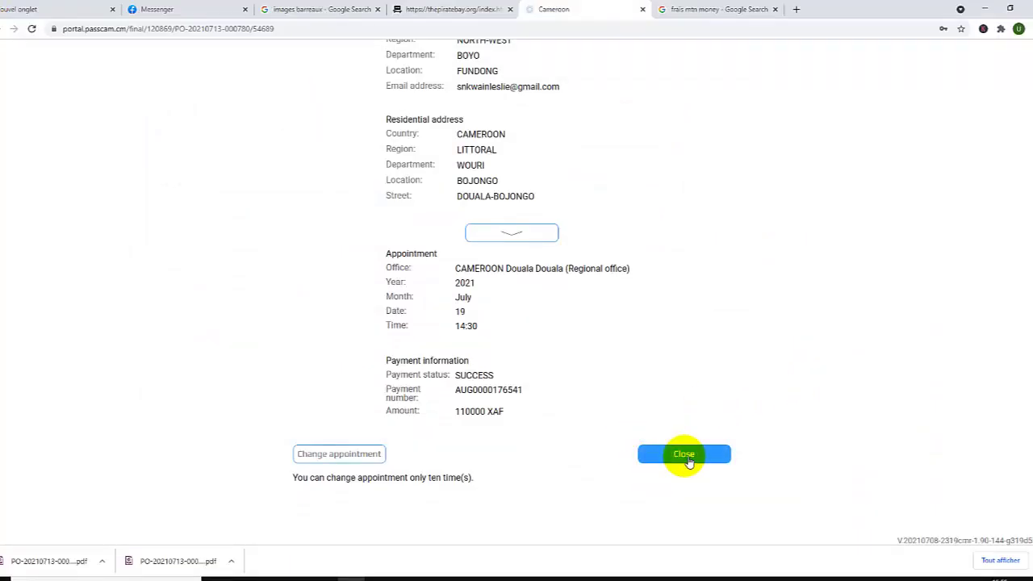
pyautogui.click(686, 456)
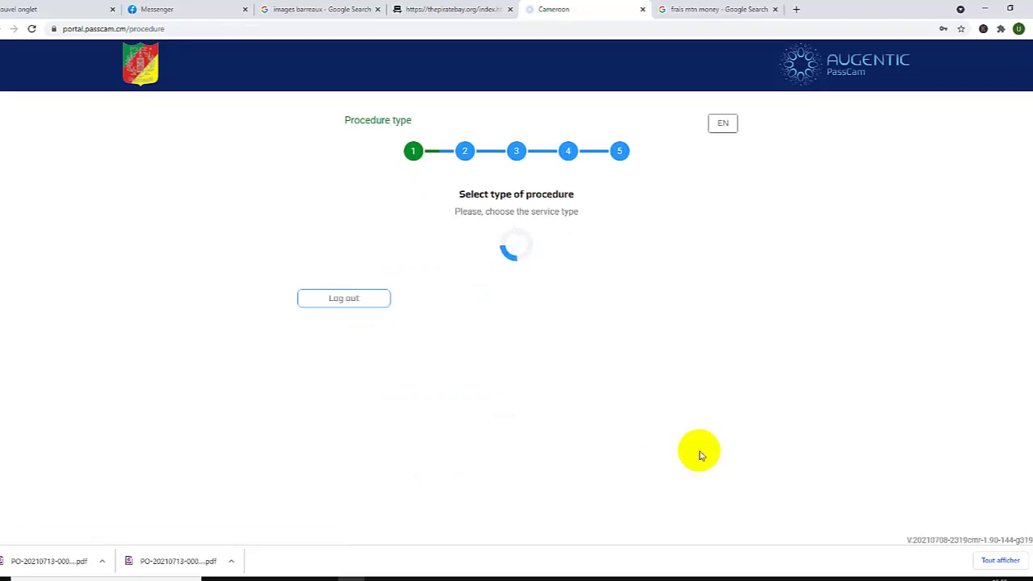